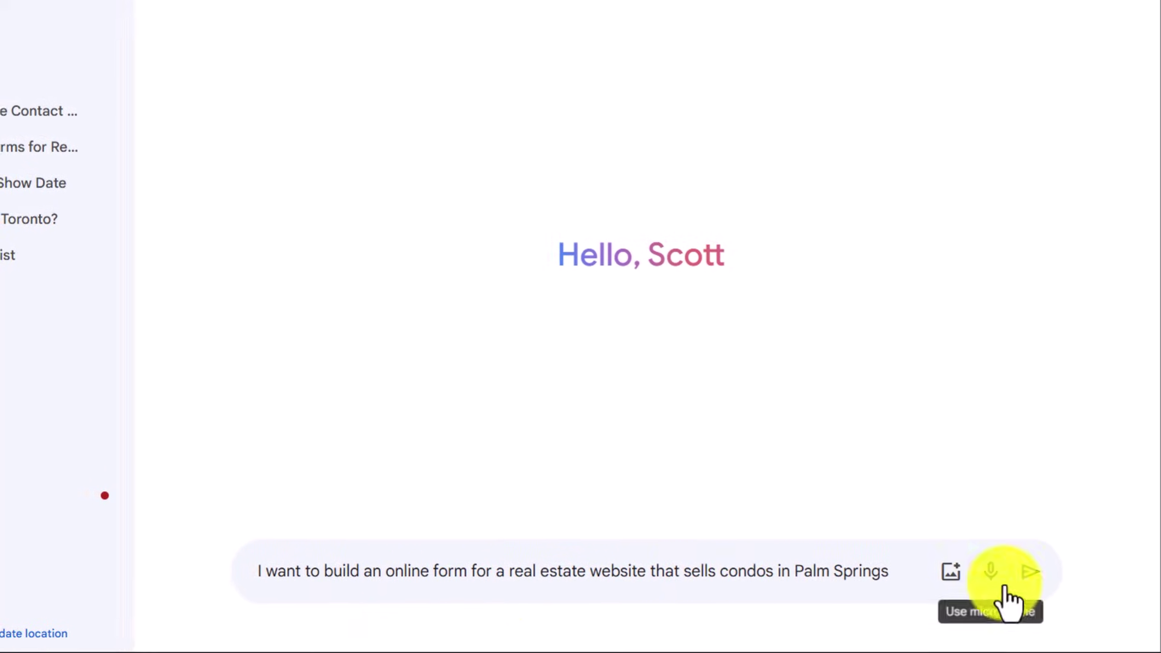
Send Gemini the Palm Springs condo inquiry form prompt and read its advice on fields, design and CRM.
left_click(1028, 575)
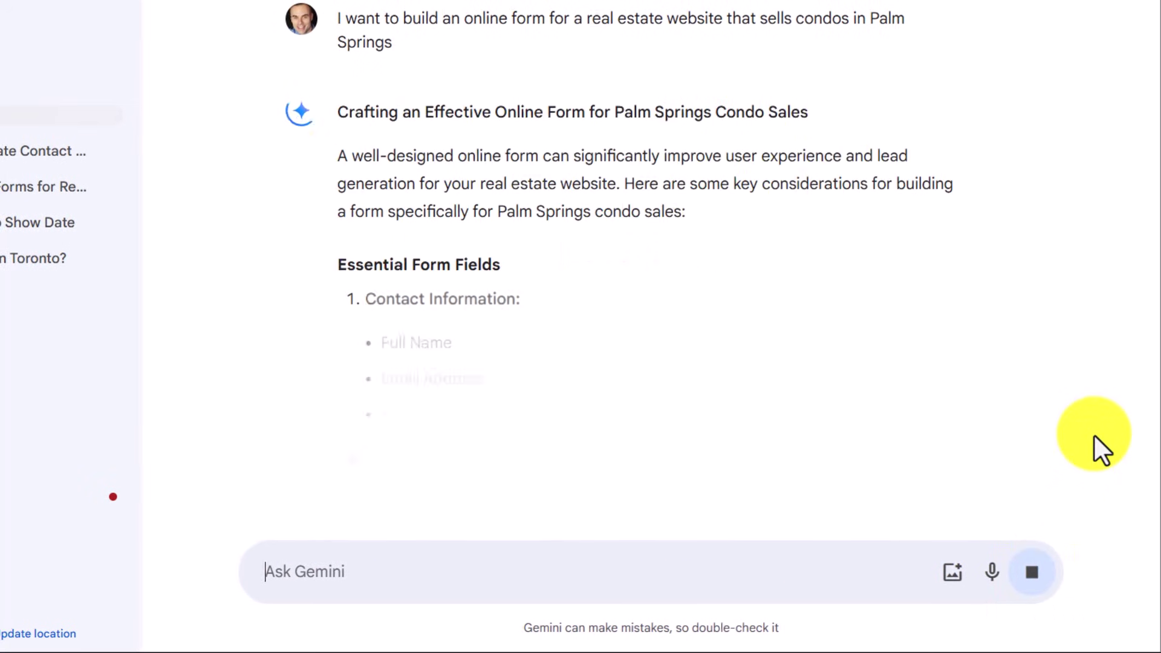
scroll(713, 278, "down", 3)
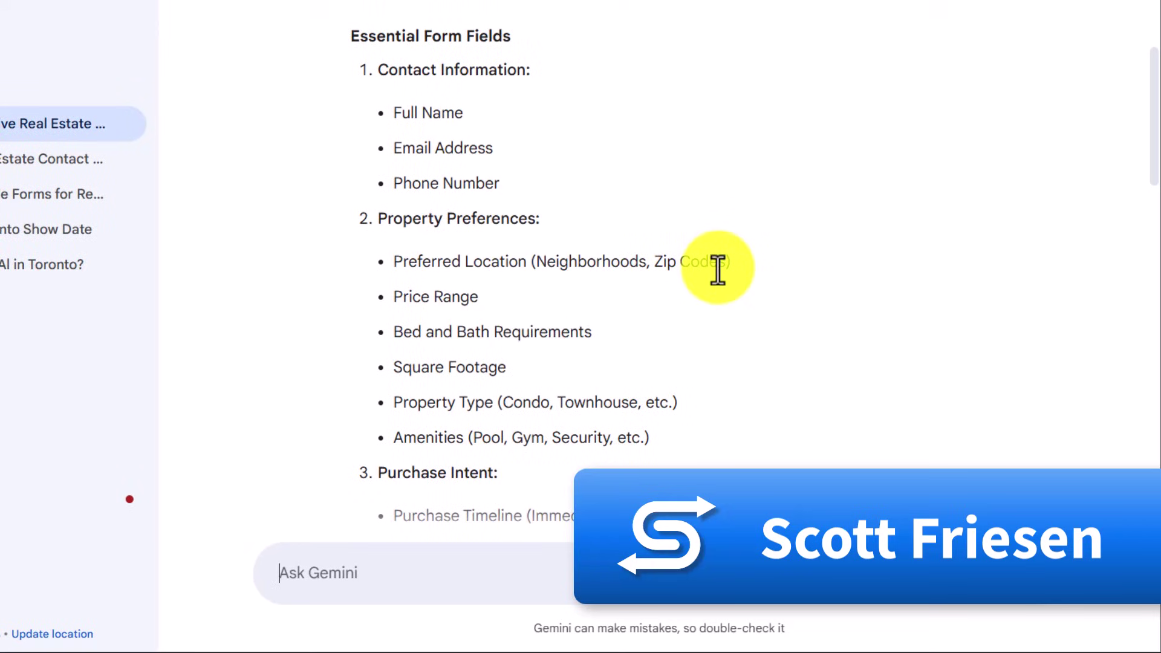
scroll(716, 267, "up", 2)
scroll(722, 270, "down", 1)
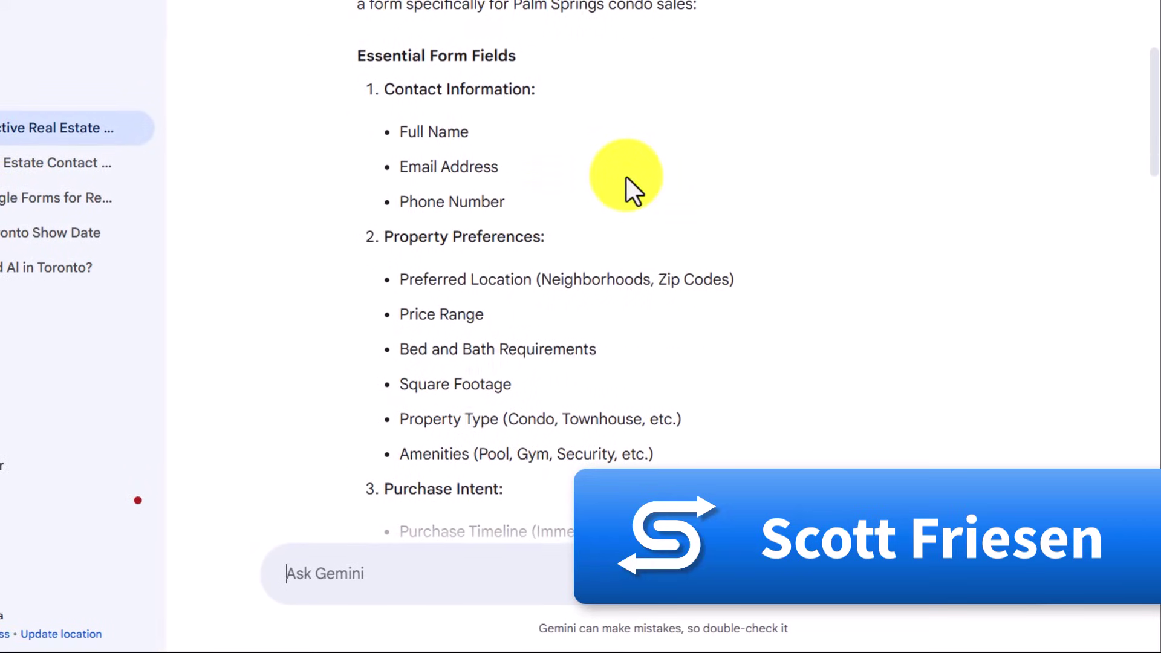
scroll(623, 173, "down", 1)
scroll(733, 203, "down", 4)
scroll(735, 206, "up", 2)
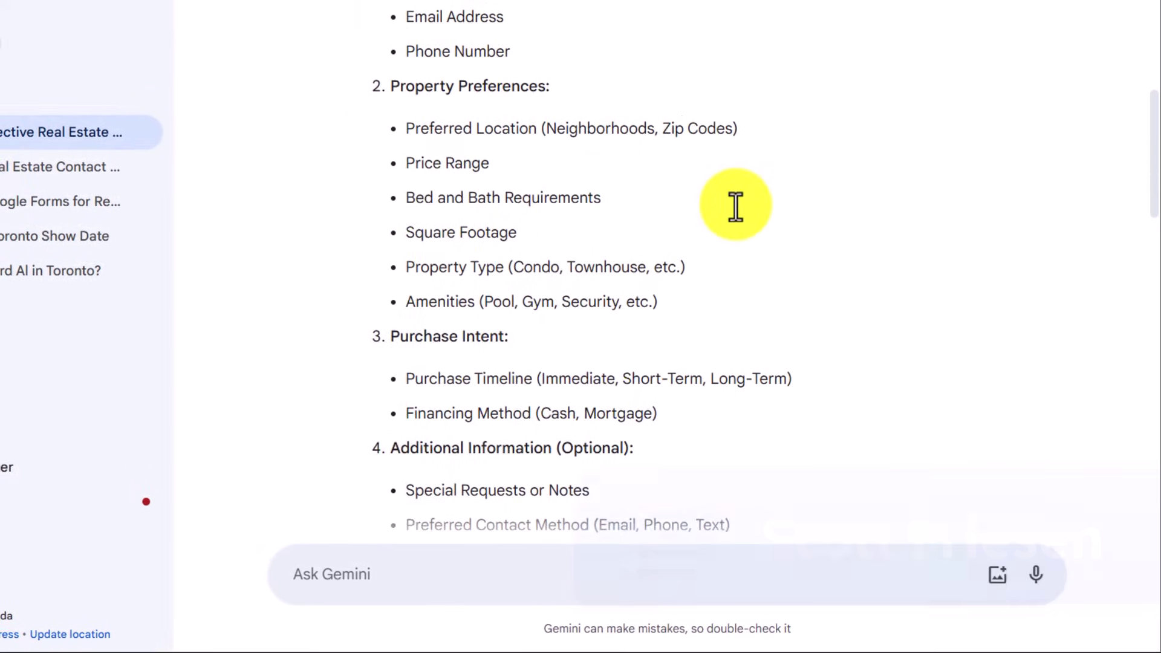
scroll(736, 207, "down", 6)
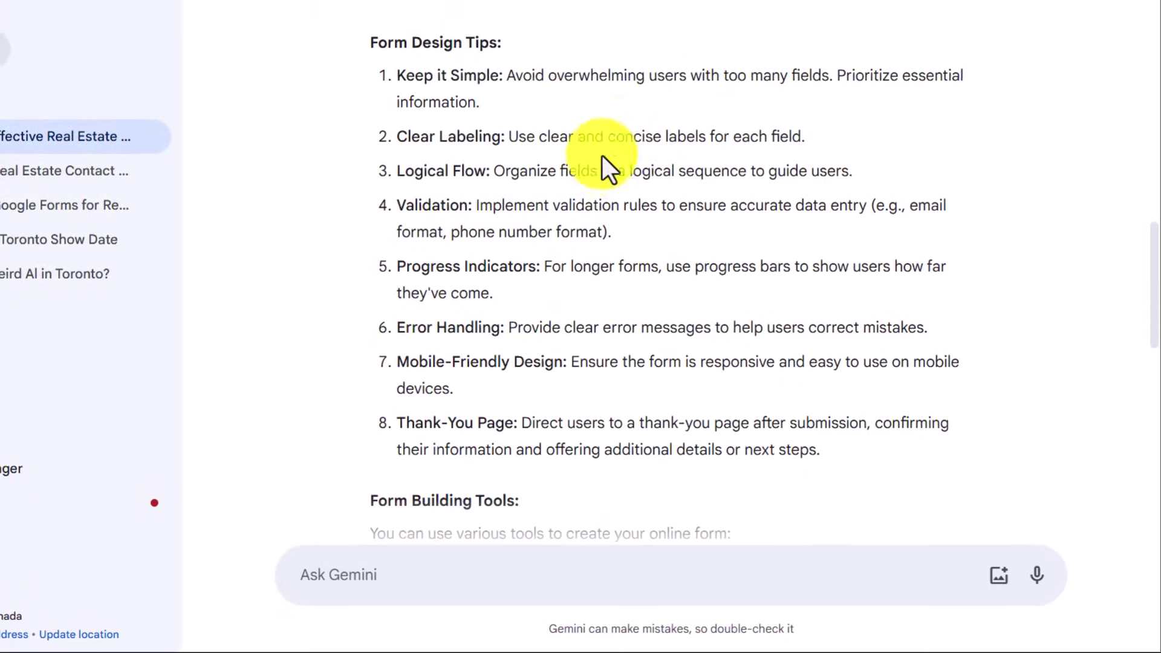
scroll(669, 220, "down", 7)
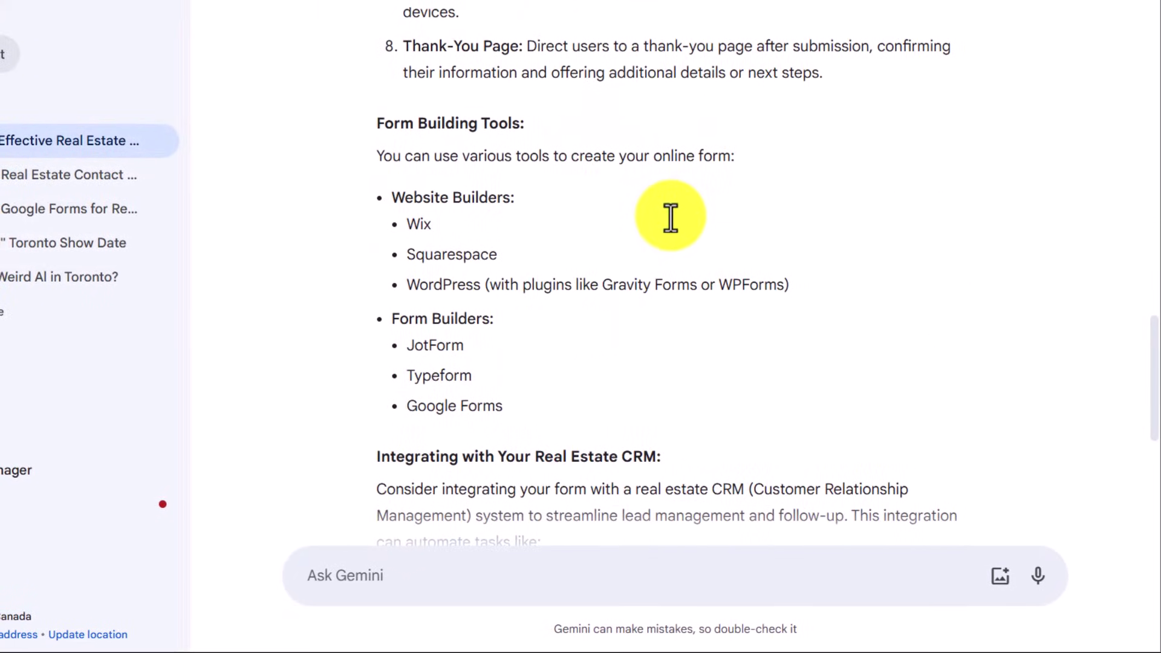
scroll(672, 219, "down", 2)
scroll(774, 205, "down", 5)
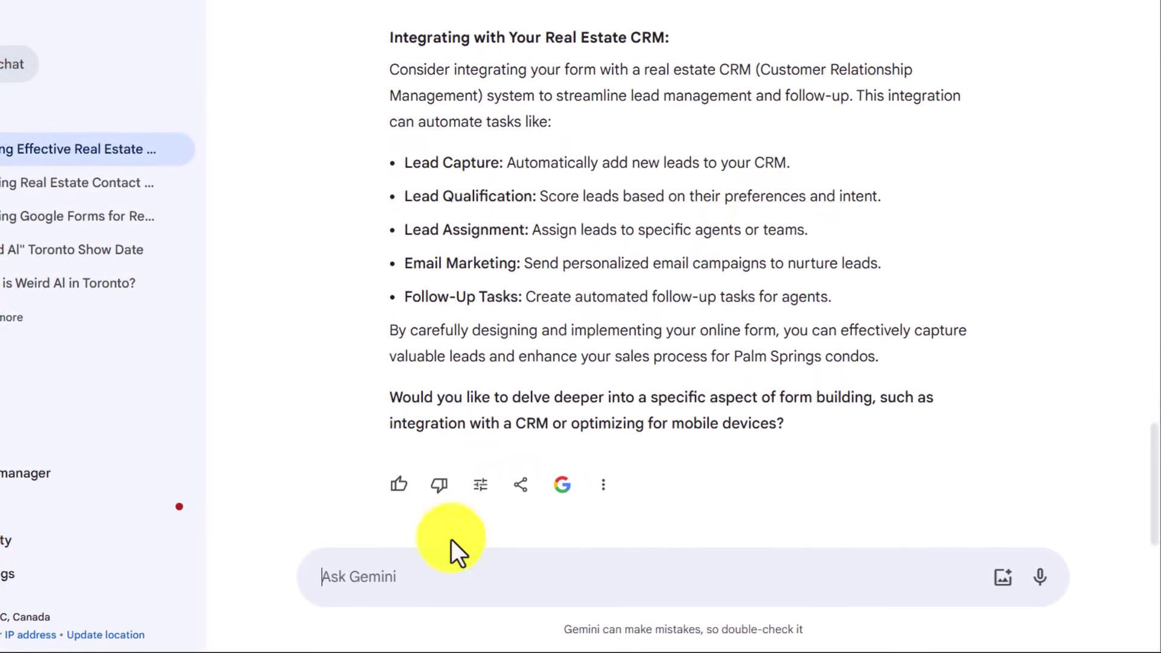
Ask Gemini to 'build it for me in google forms' and read the step-by-step guidance.
type("build it for")
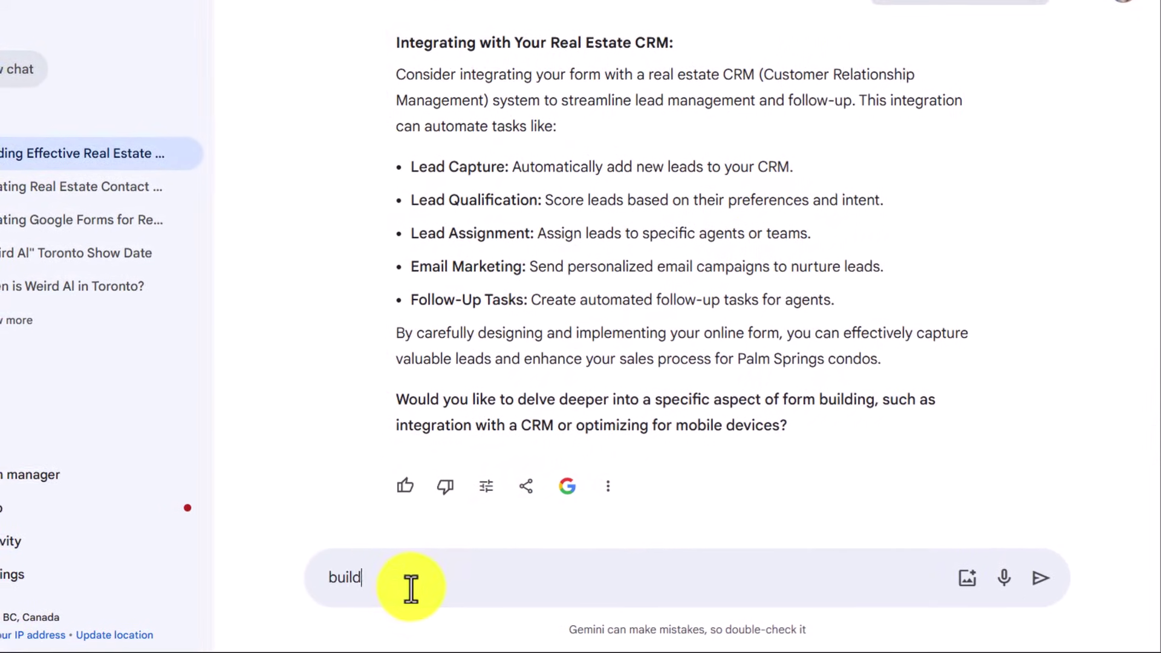
type(" me in google forms")
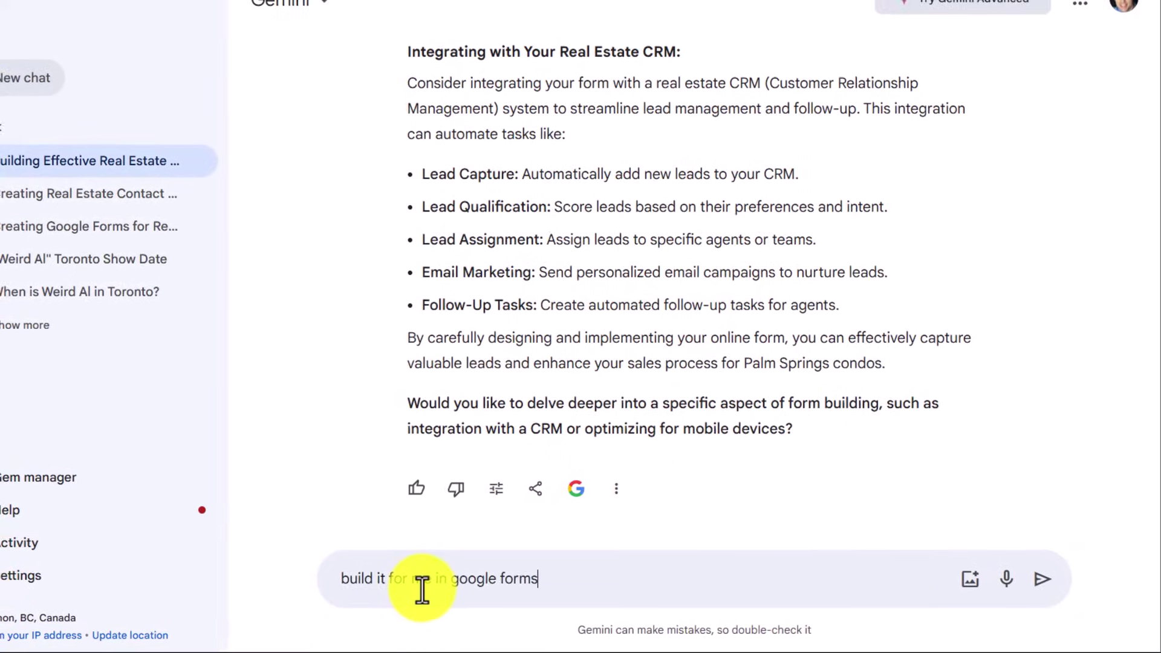
key("Return")
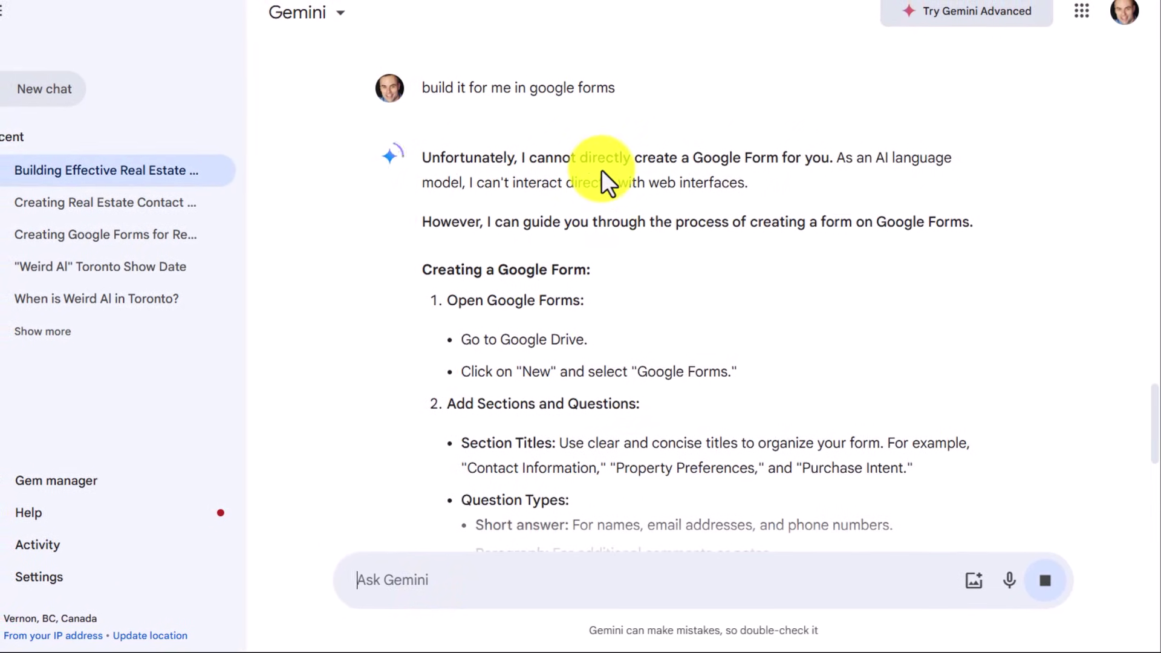
scroll(683, 236, "down", 2)
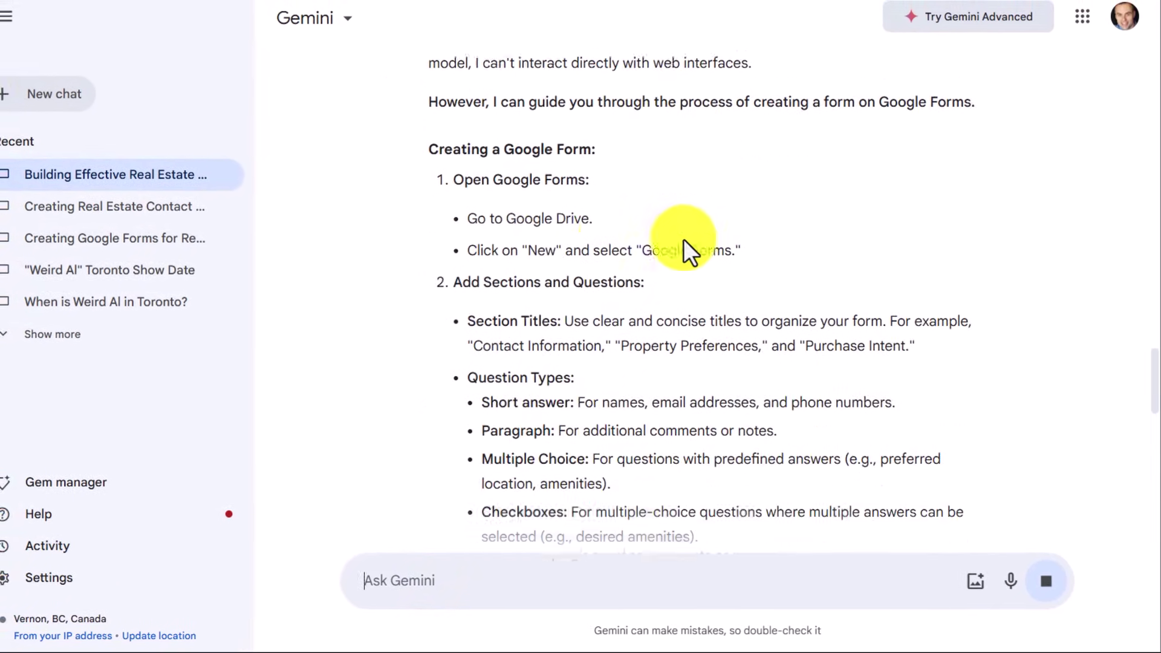
scroll(603, 192, "down", 6)
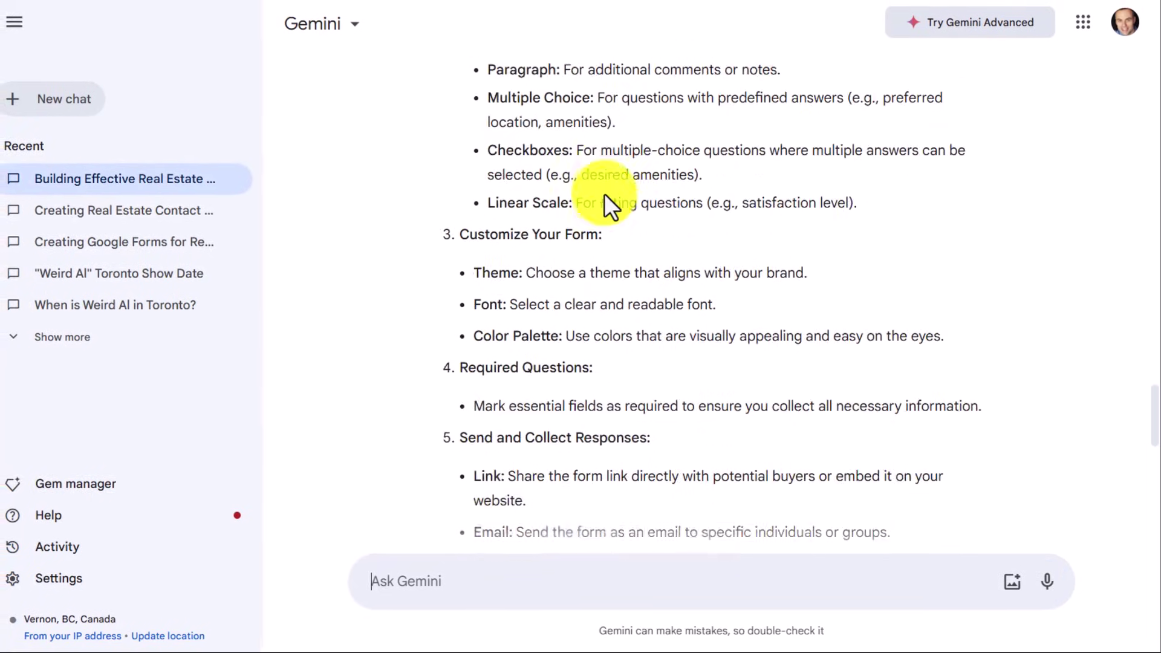
scroll(604, 194, "up", 8)
scroll(607, 194, "up", 10)
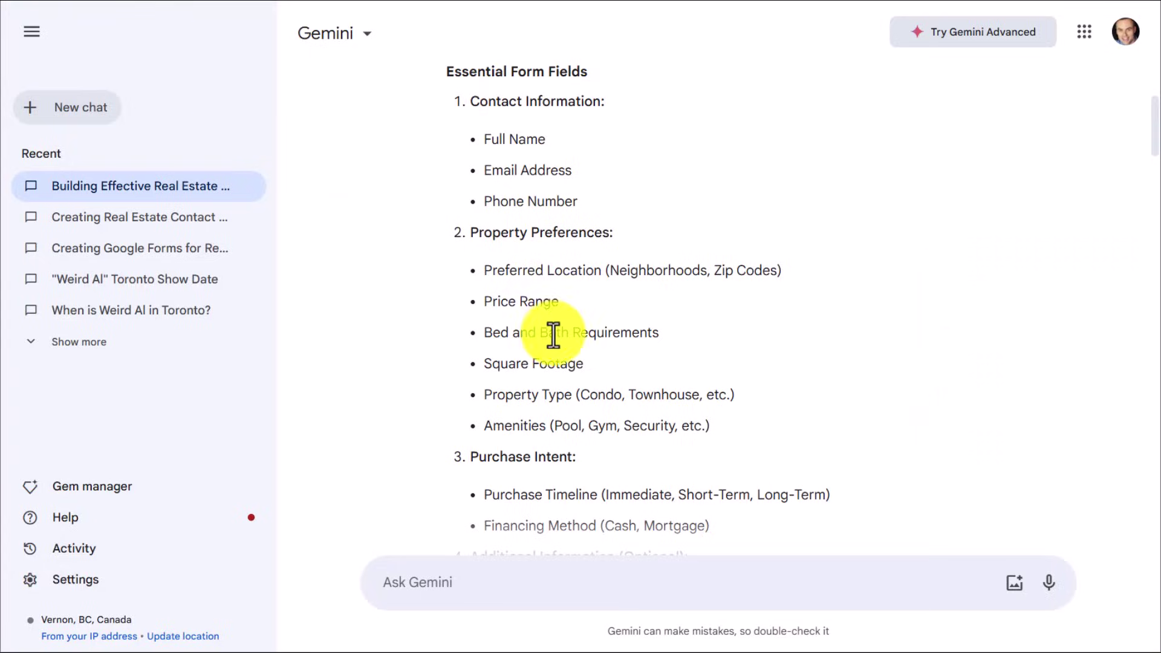
scroll(553, 329, "down", 1)
scroll(541, 319, "up", 1)
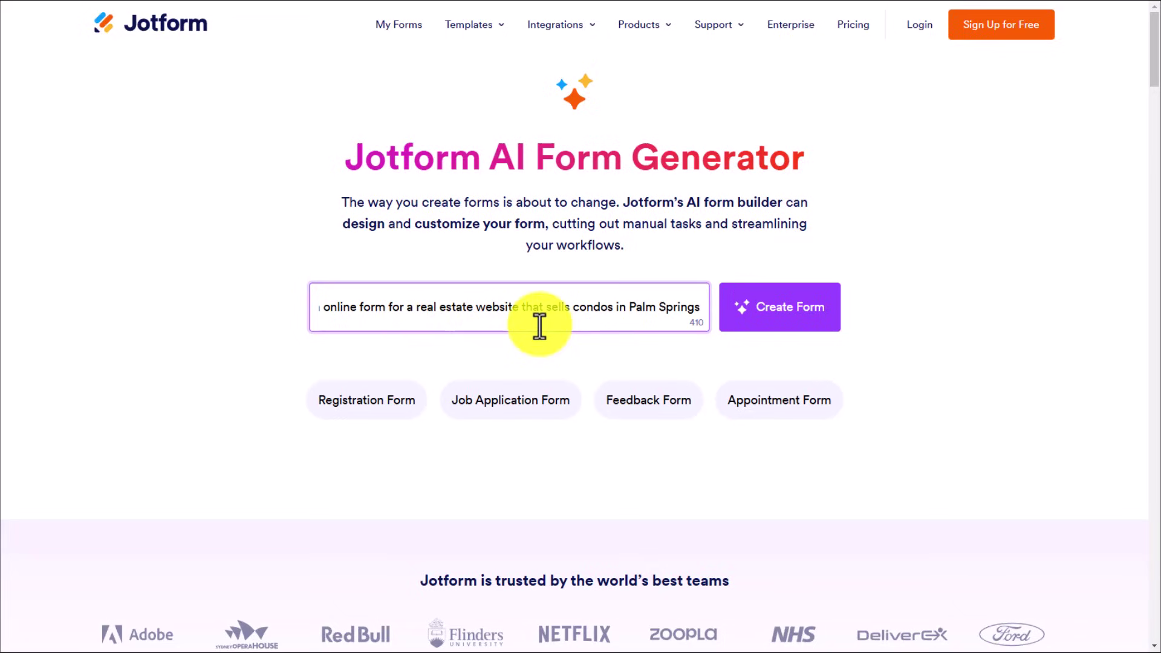
Generate a Jotform form from the Palm Springs condo real estate prompt with Create Form.
left_click(770, 306)
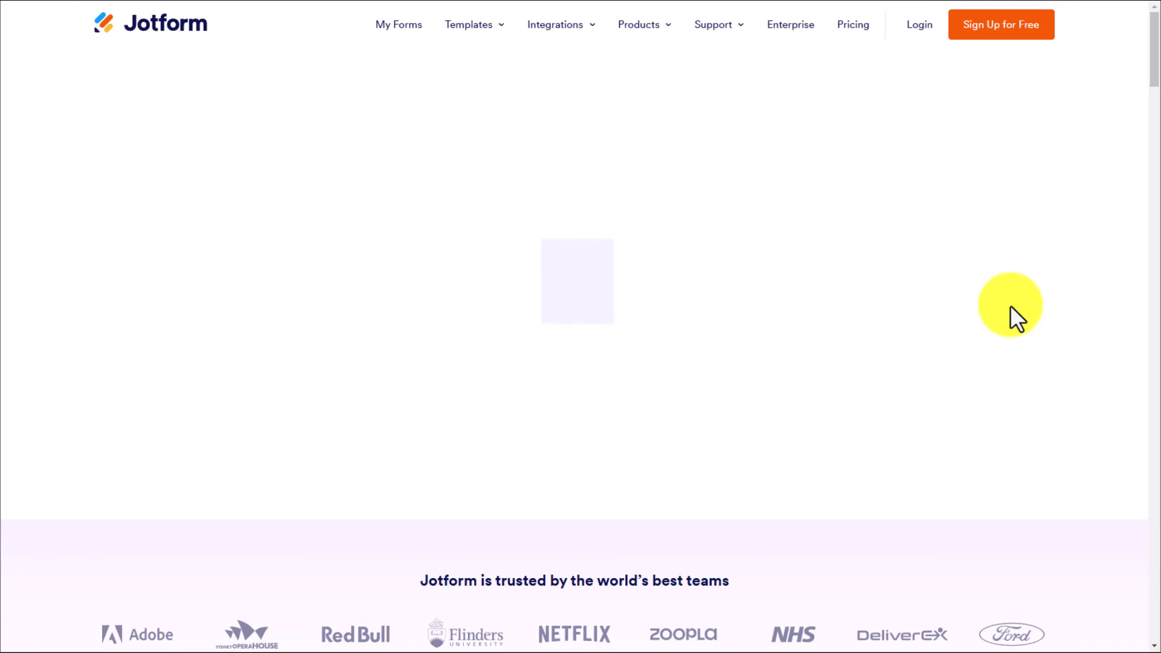
Scroll through the generated Palm Springs Condo Inquiry Form from contact fields down to Submit.
scroll(895, 184, "down", 9)
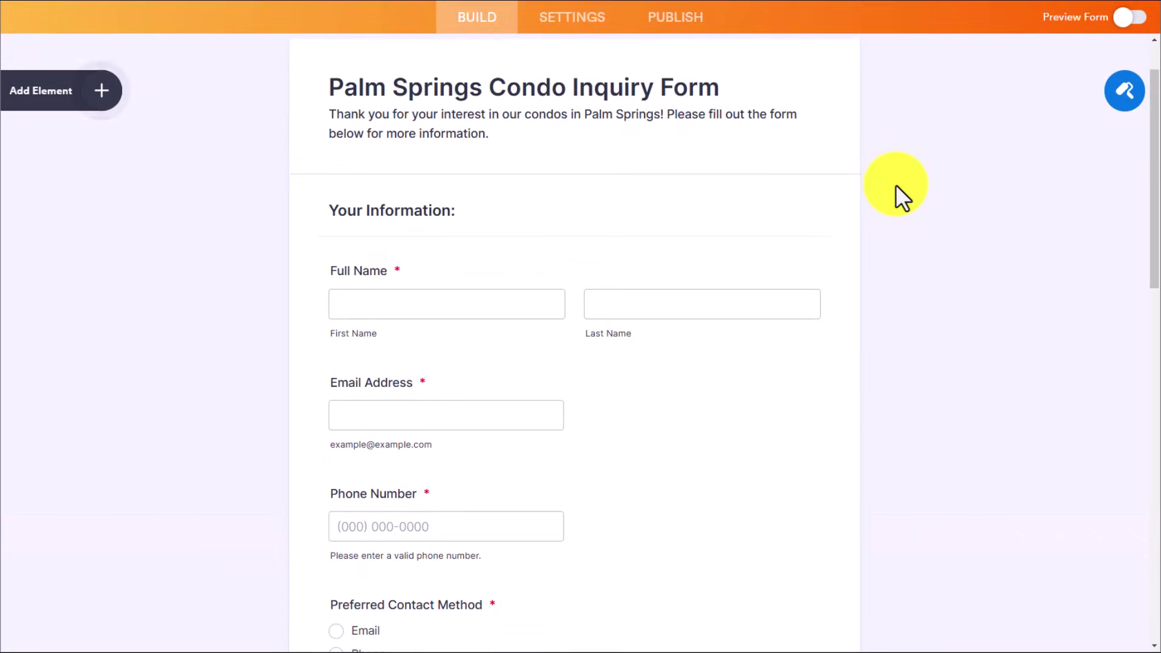
scroll(895, 184, "down", 6)
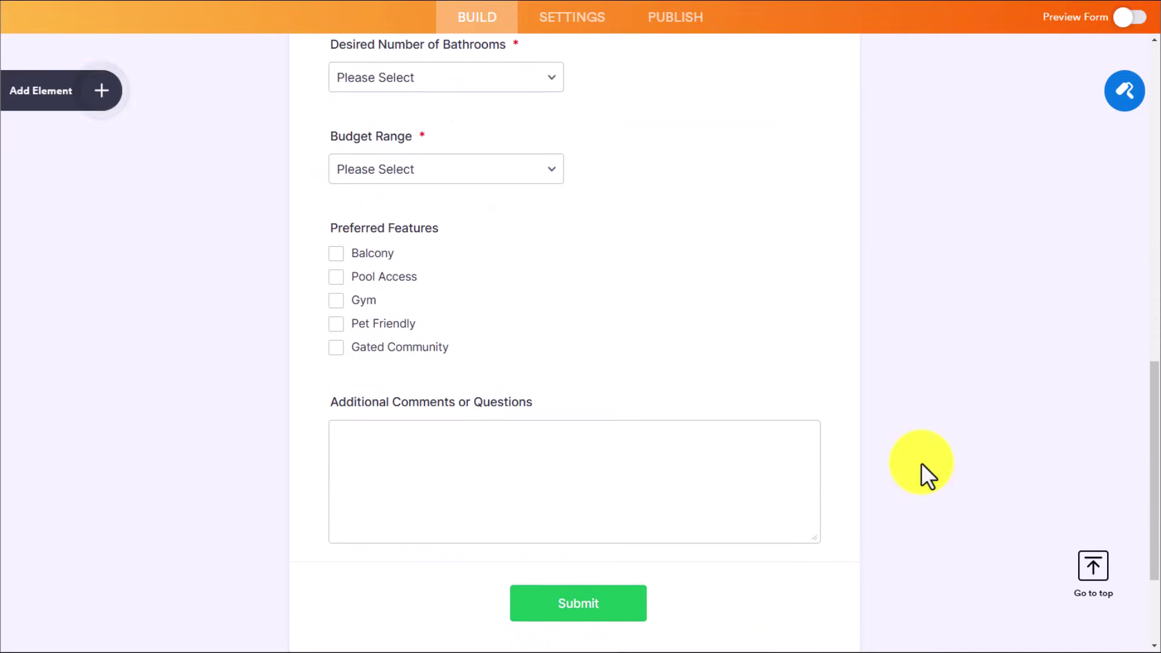
scroll(920, 463, "up", 4)
scroll(920, 464, "up", 10)
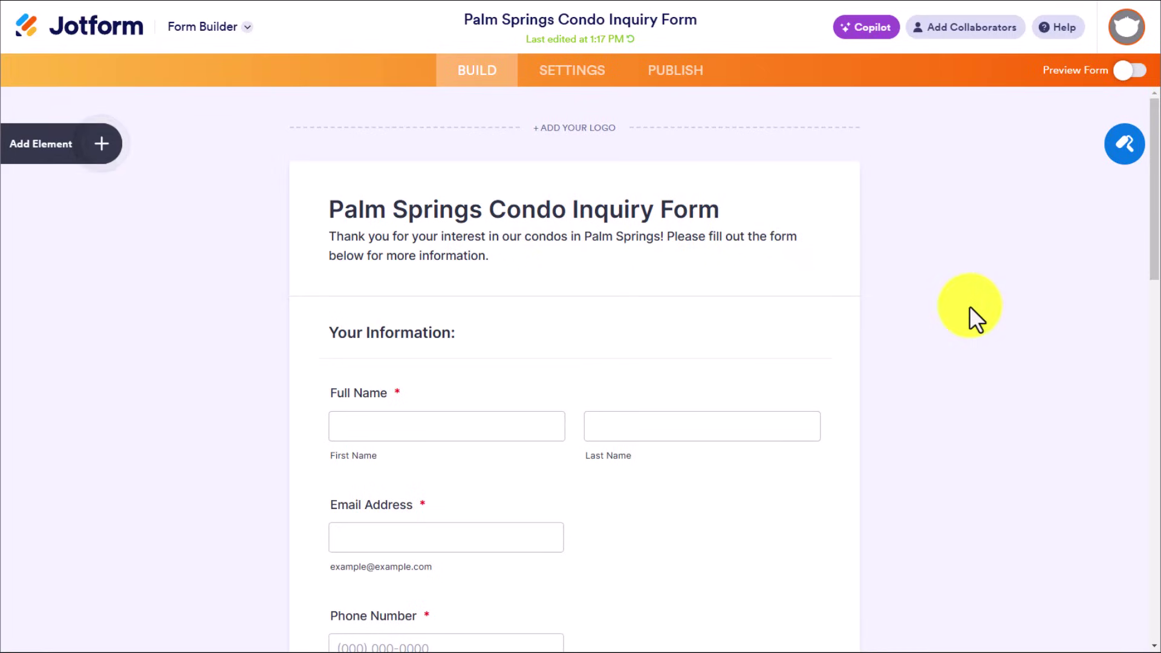
scroll(970, 307, "down", 5)
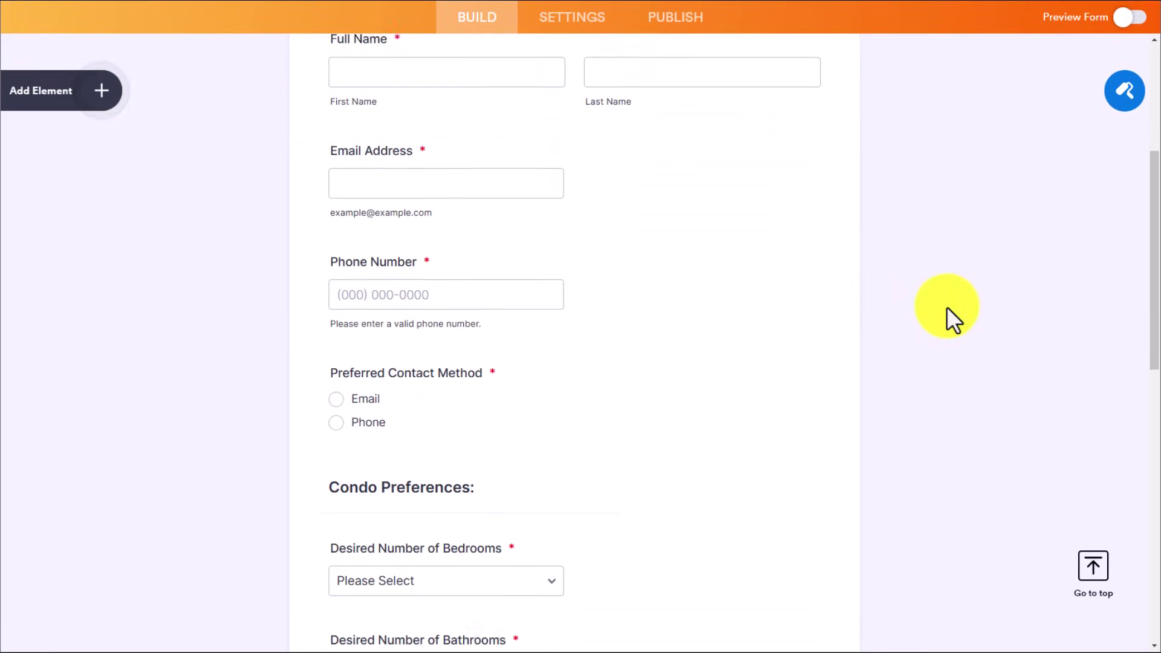
scroll(930, 302, "down", 5)
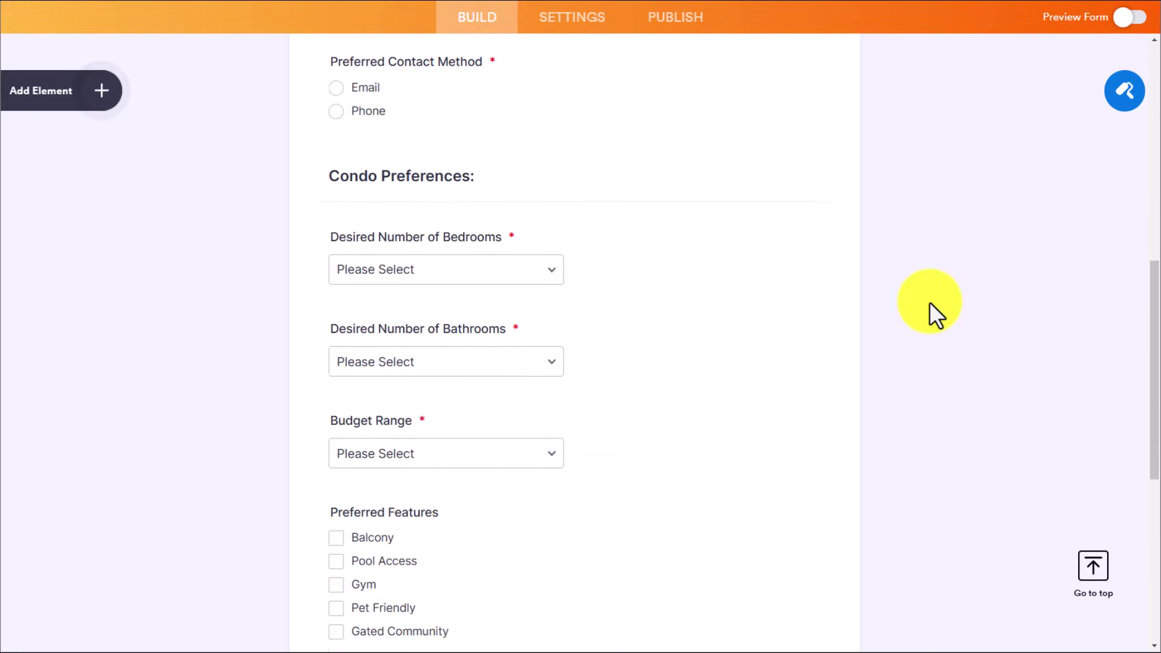
scroll(930, 302, "down", 1)
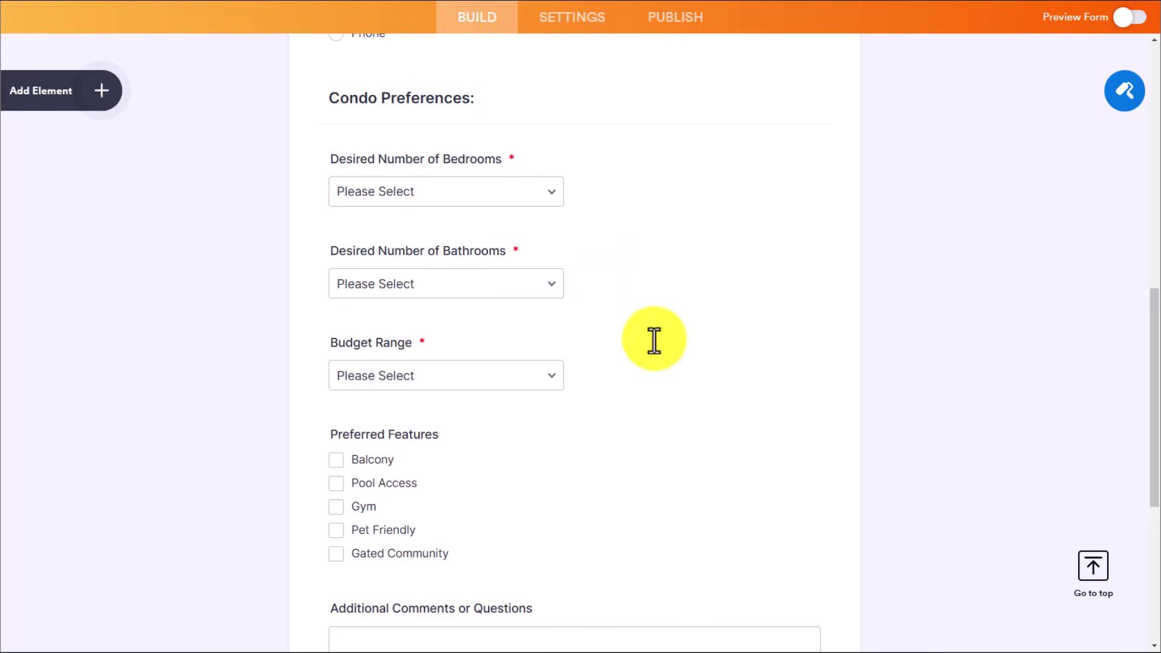
scroll(645, 336, "down", 1)
scroll(629, 342, "down", 1)
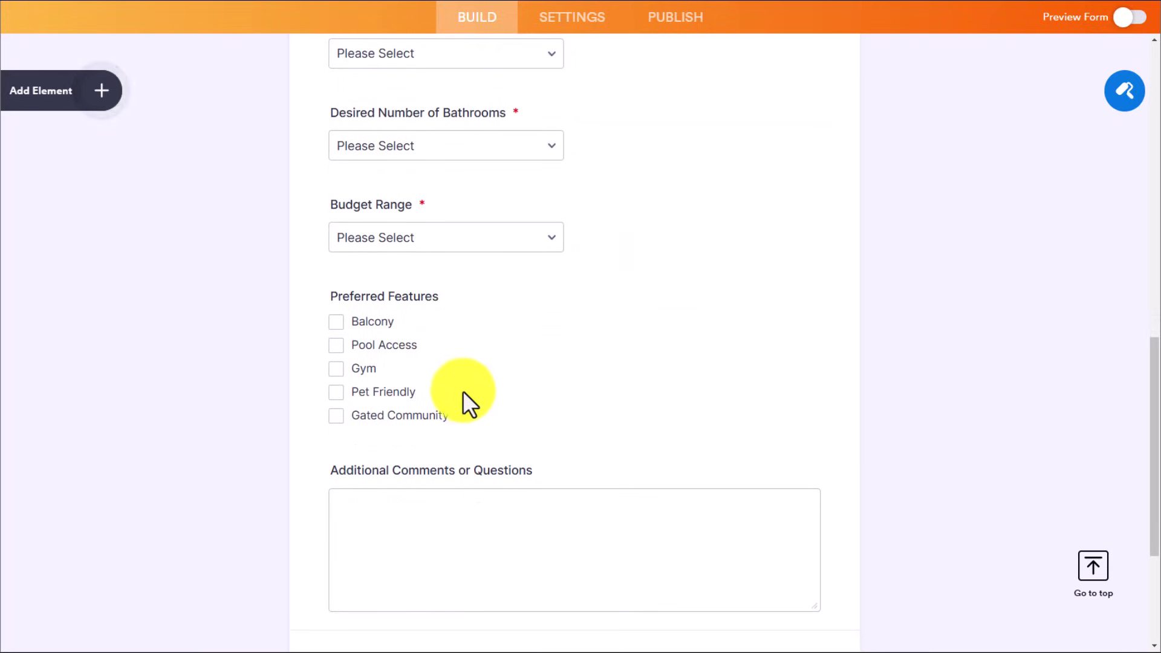
scroll(658, 375, "down", 2)
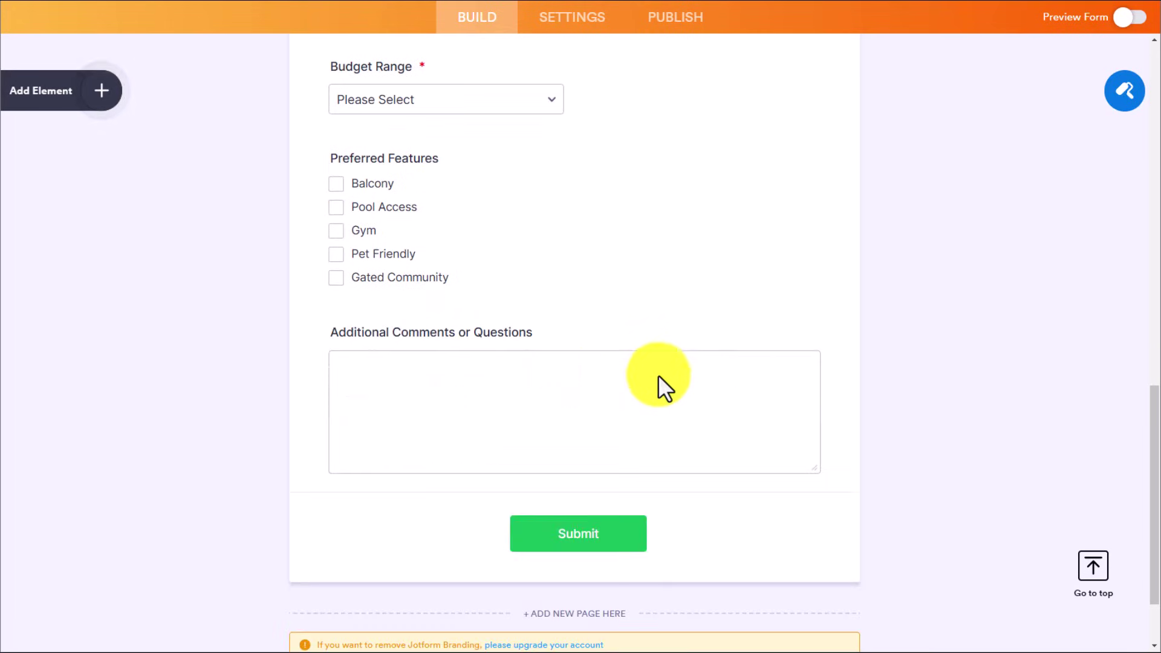
scroll(891, 403, "up", 13)
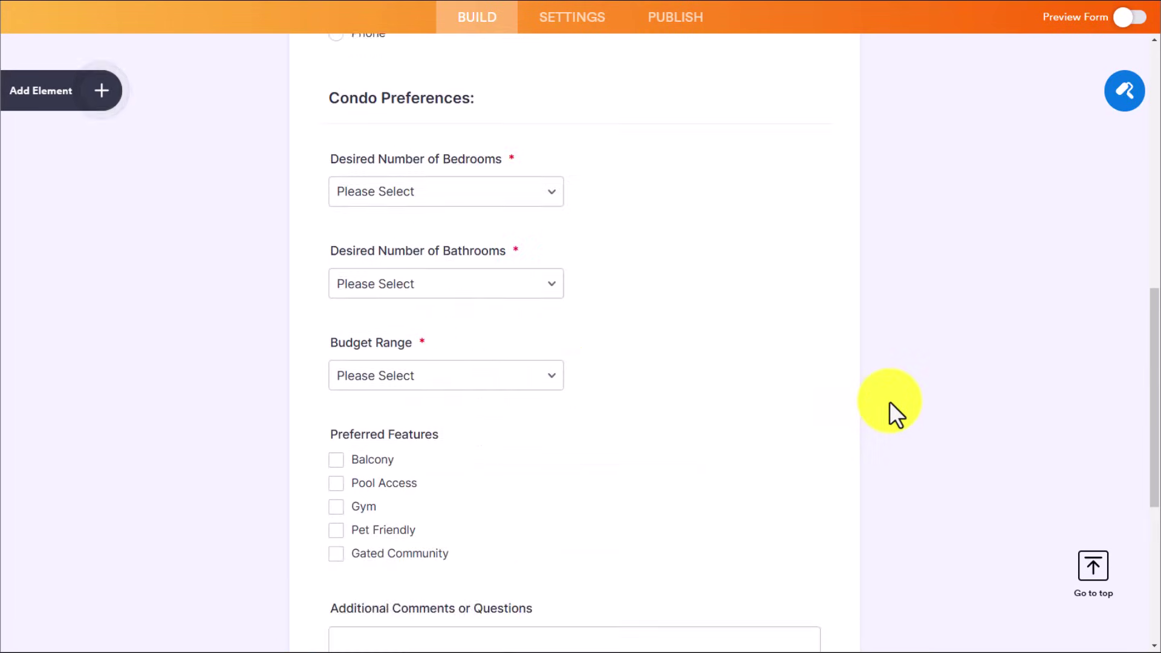
scroll(890, 401, "up", 2)
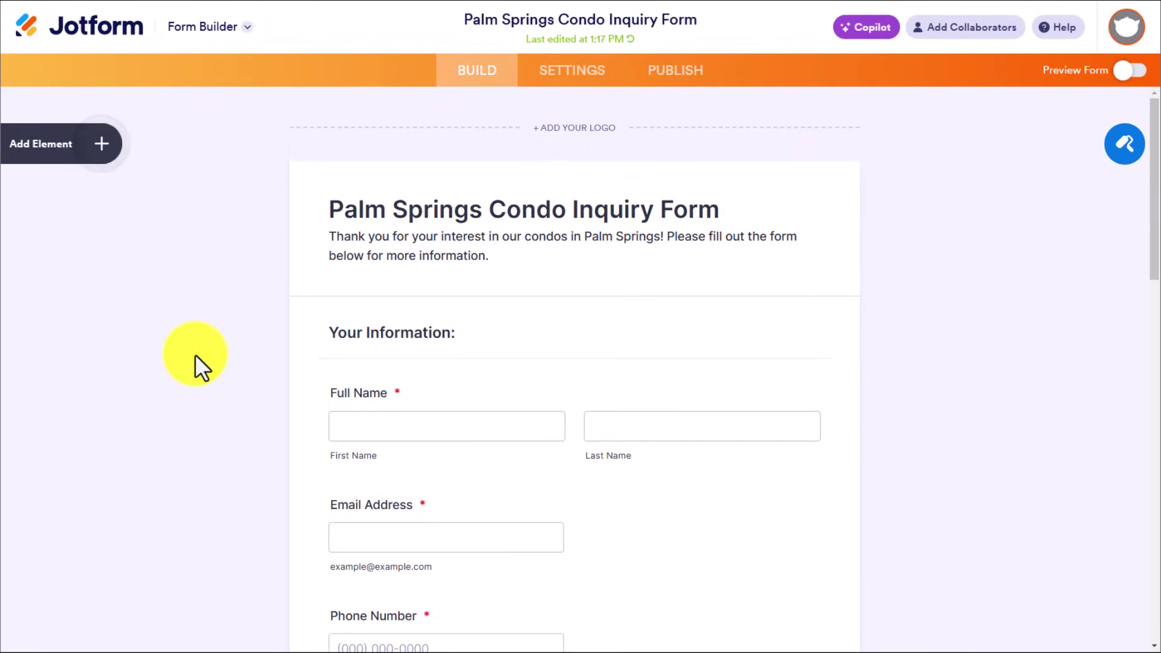
Browse the Form Elements list of fields available to add.
left_click(98, 151)
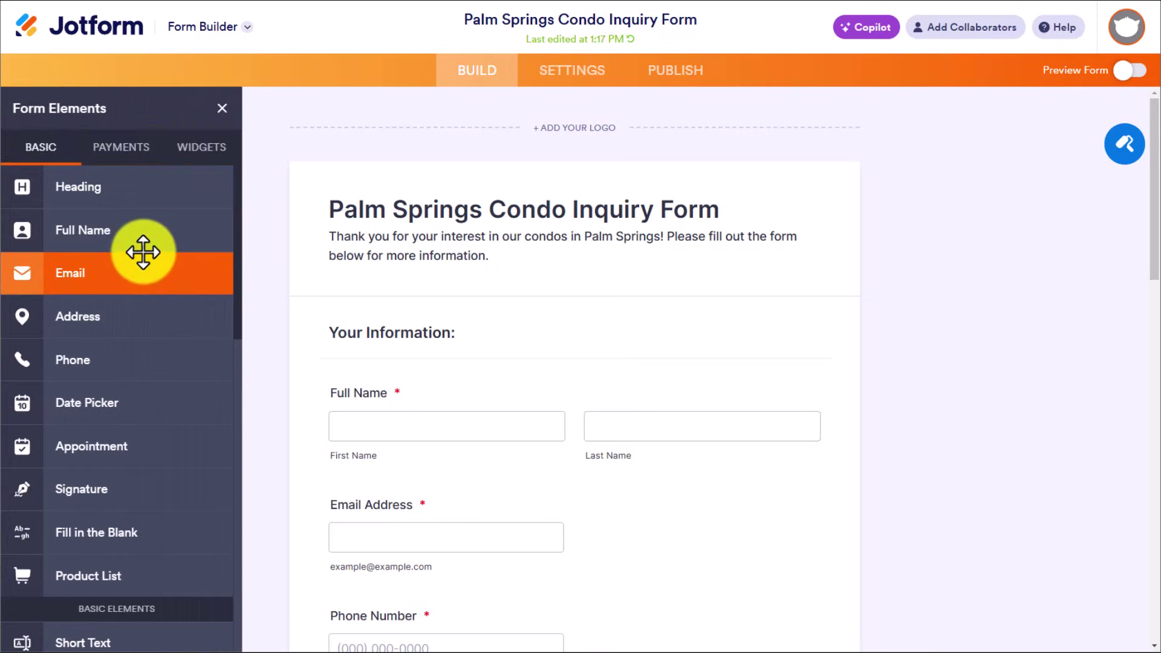
scroll(143, 252, "down", 3)
scroll(143, 251, "down", 1)
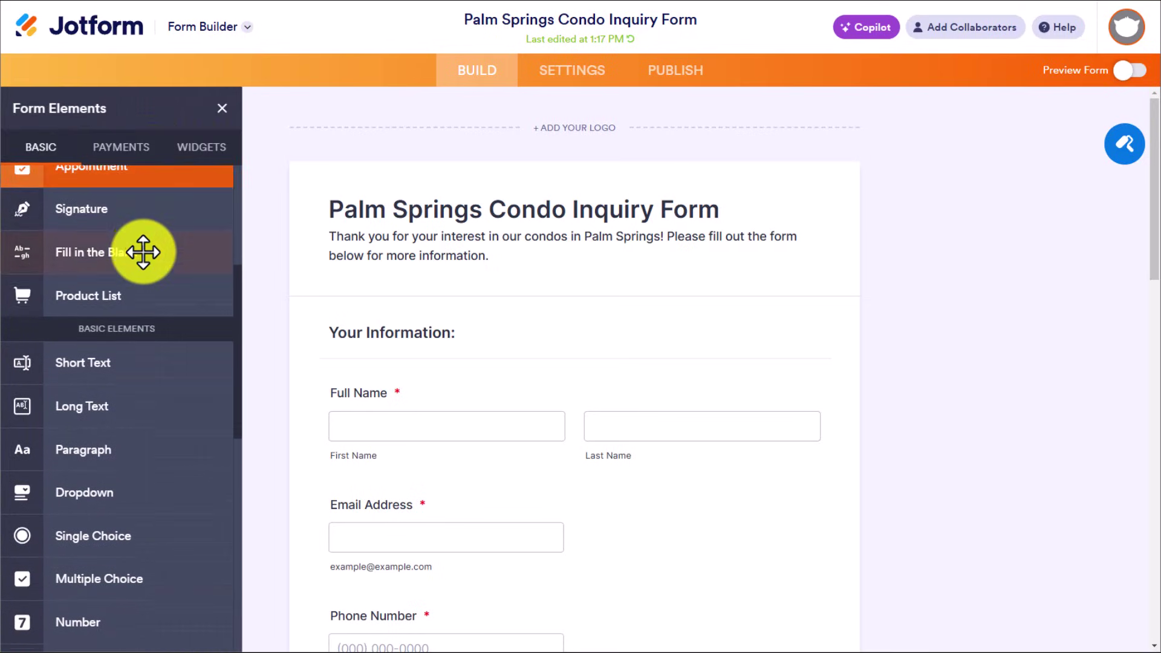
scroll(143, 252, "down", 7)
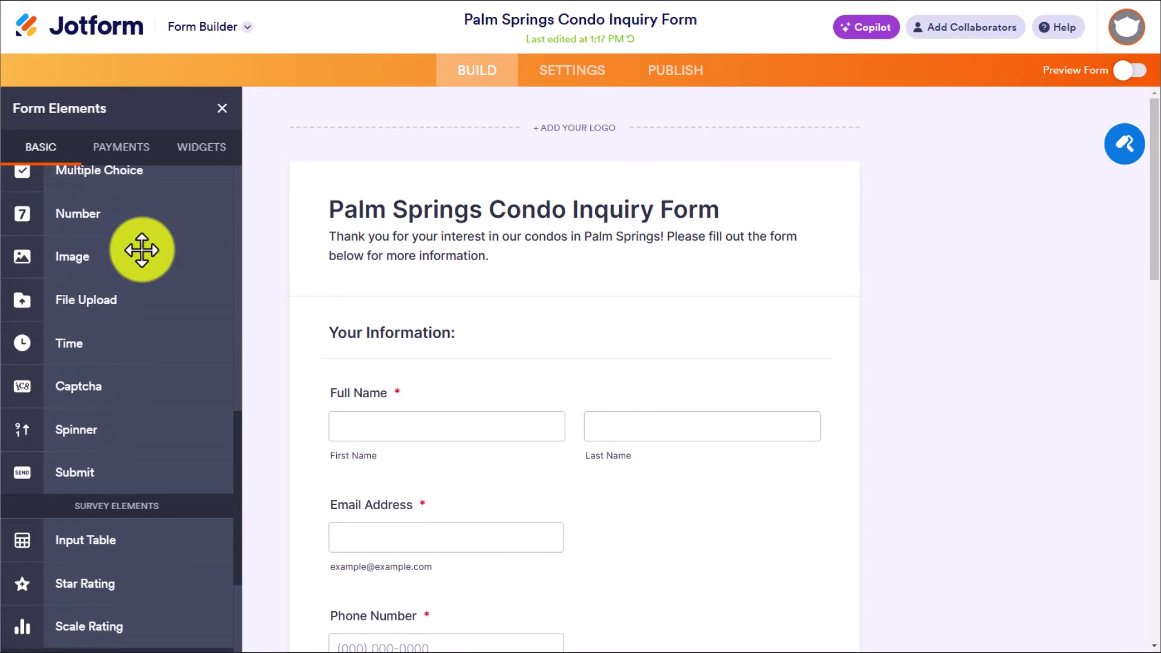
scroll(163, 288, "down", 2)
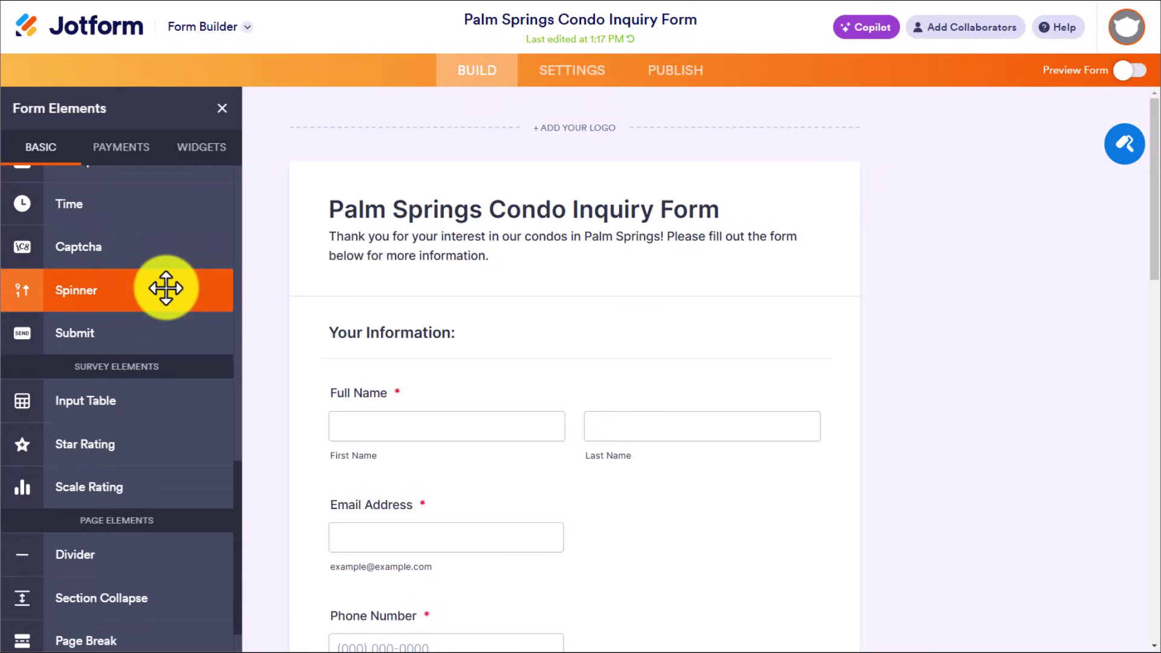
scroll(174, 282, "down", 1)
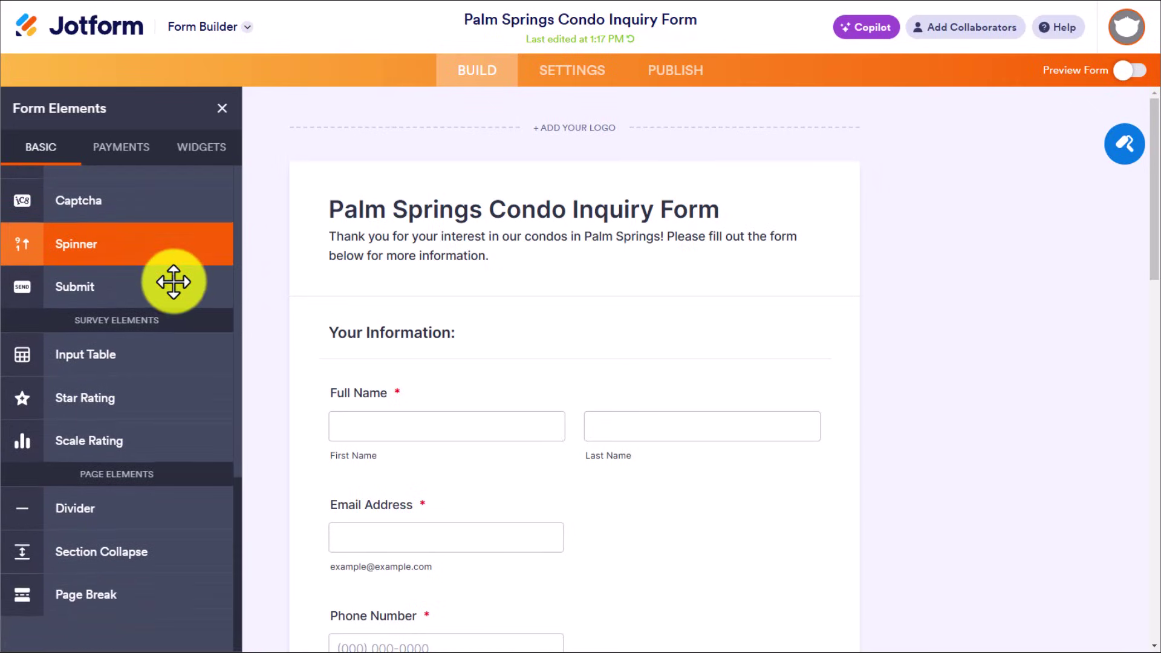
Review the Payments gateway options, then close the Form Elements panel.
scroll(174, 282, "up", 11)
scroll(174, 281, "up", 6)
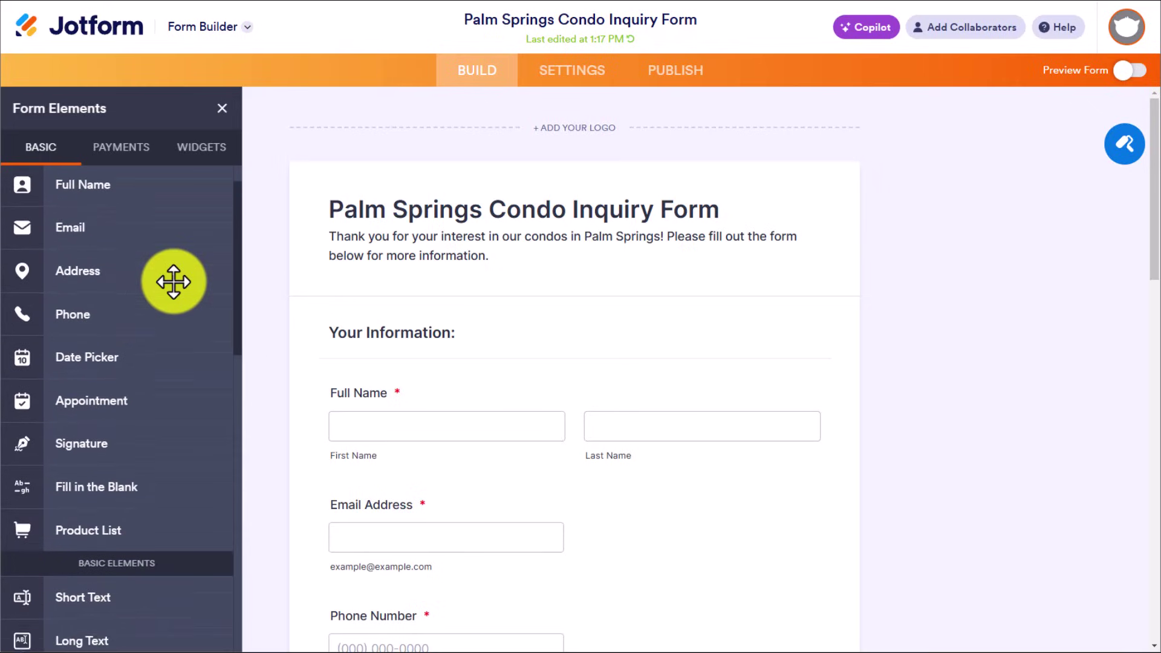
left_click(120, 152)
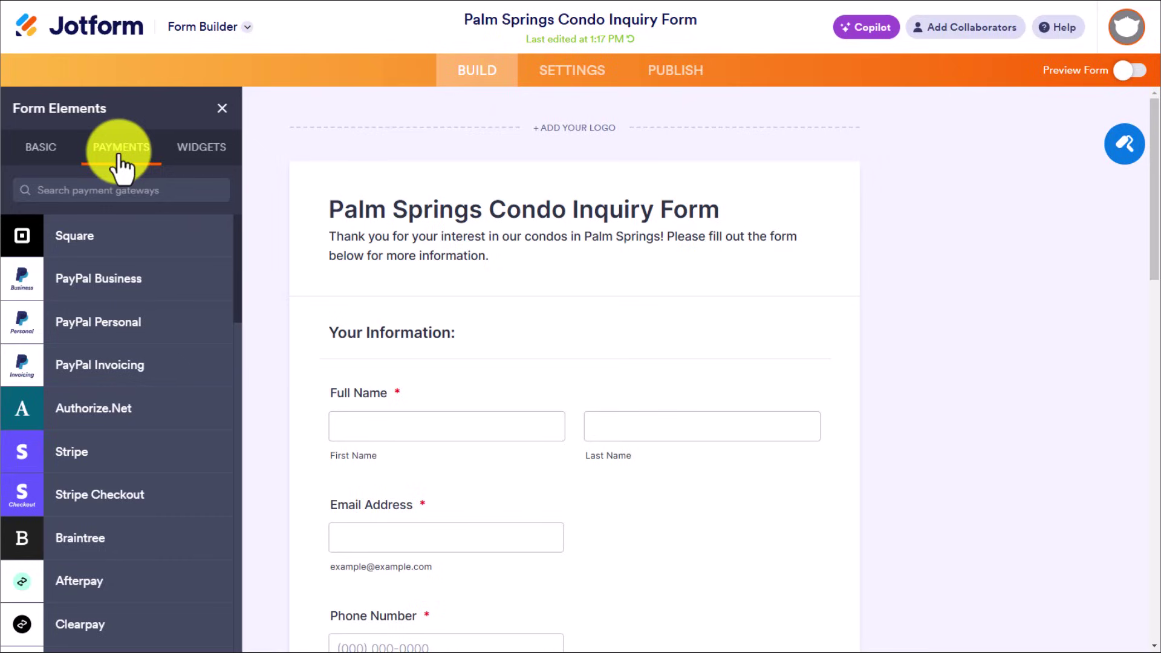
key("Escape")
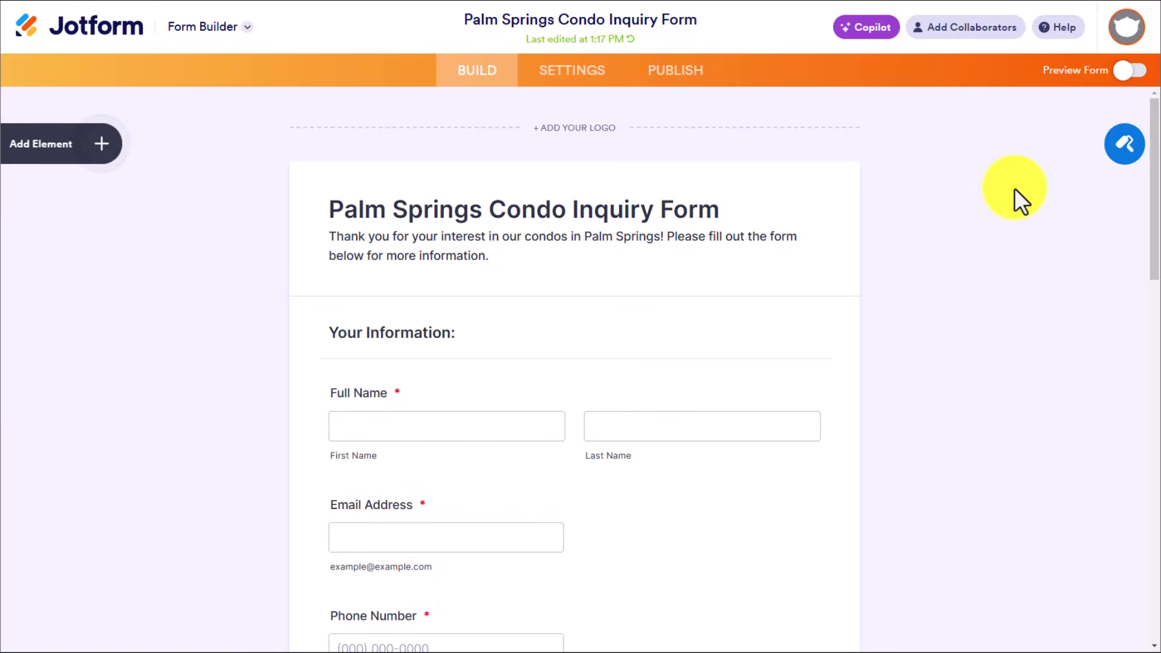
Switch the condo inquiry form into live preview and scroll through its fields.
left_click(1129, 71)
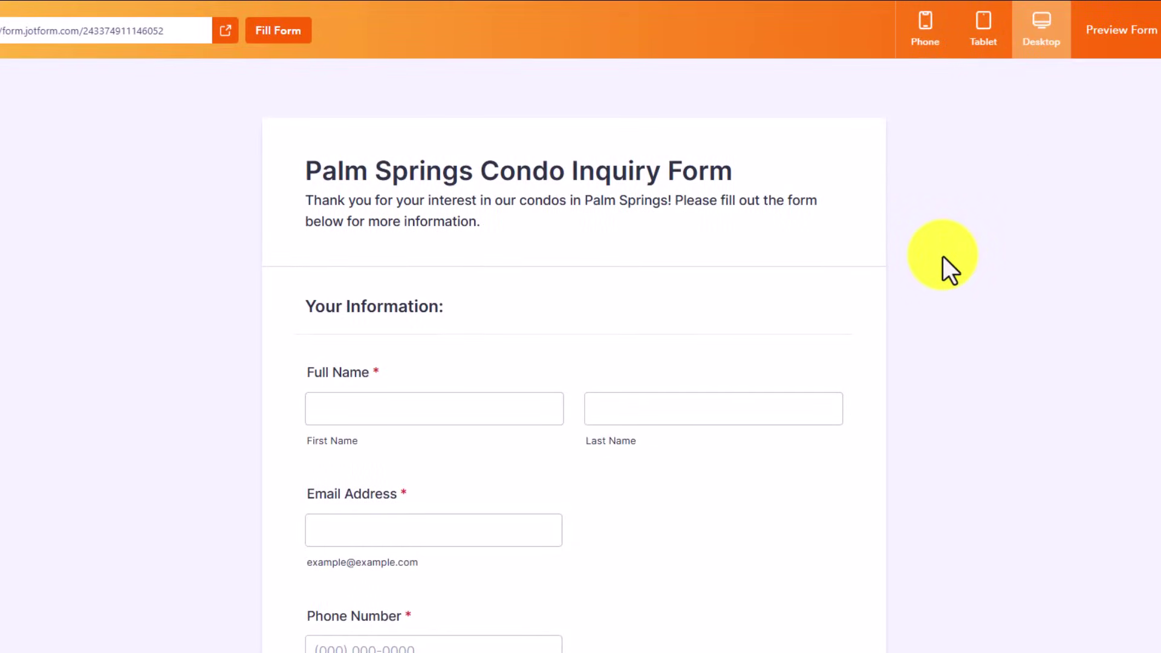
scroll(942, 256, "down", 4)
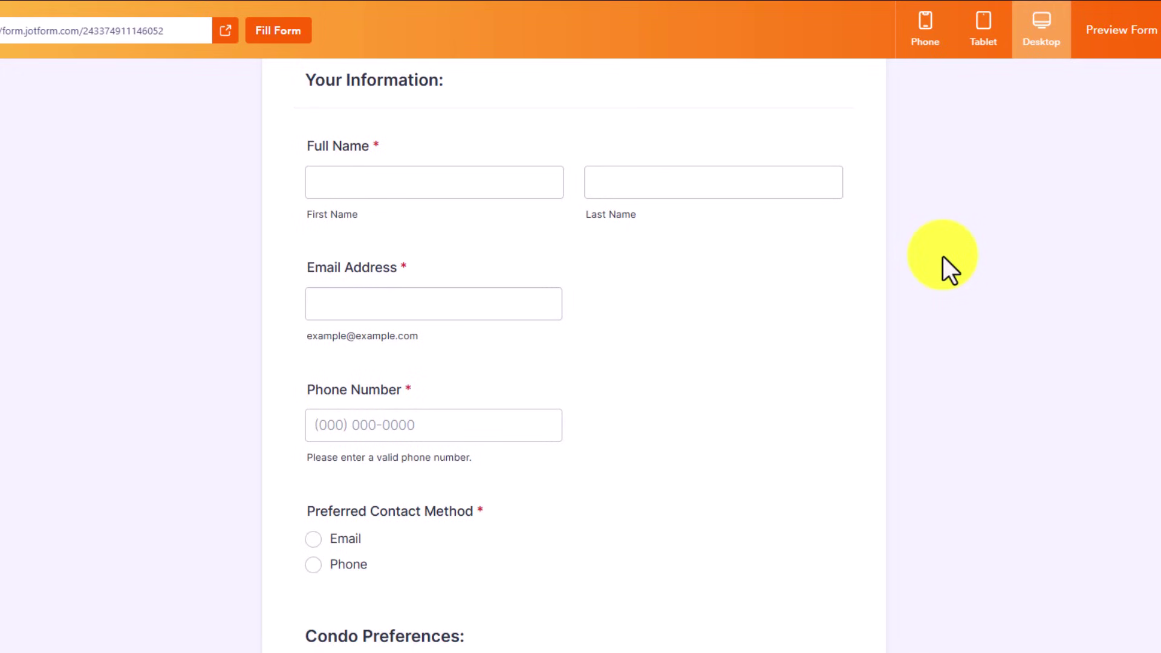
scroll(942, 256, "up", 3)
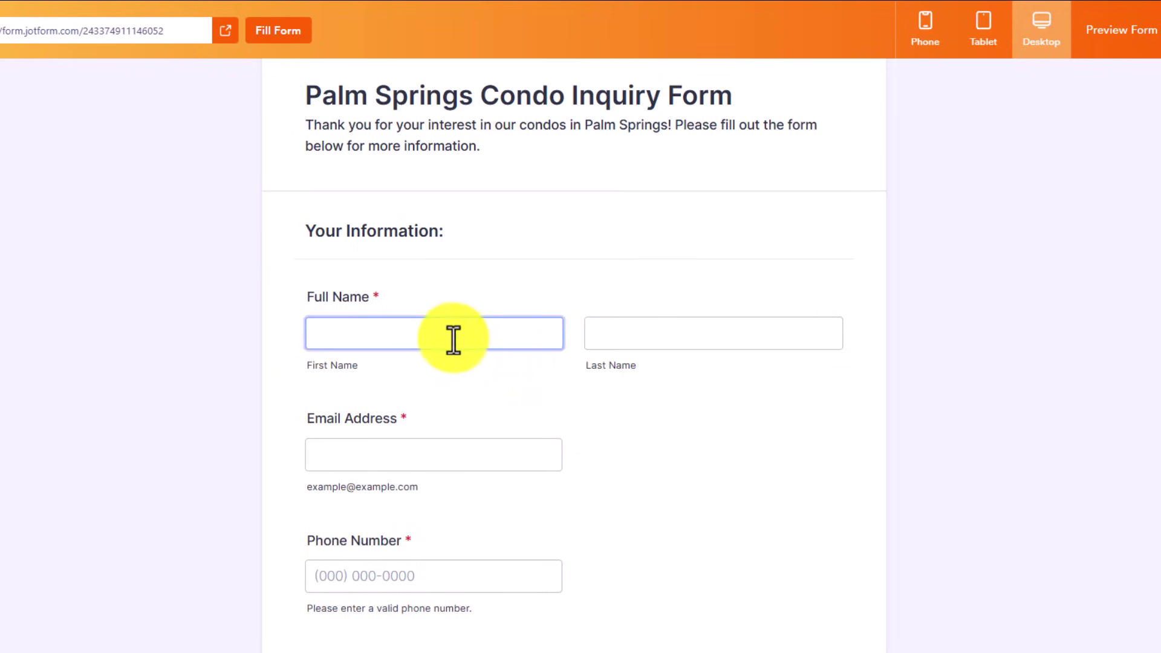
scroll(688, 402, "down", 5)
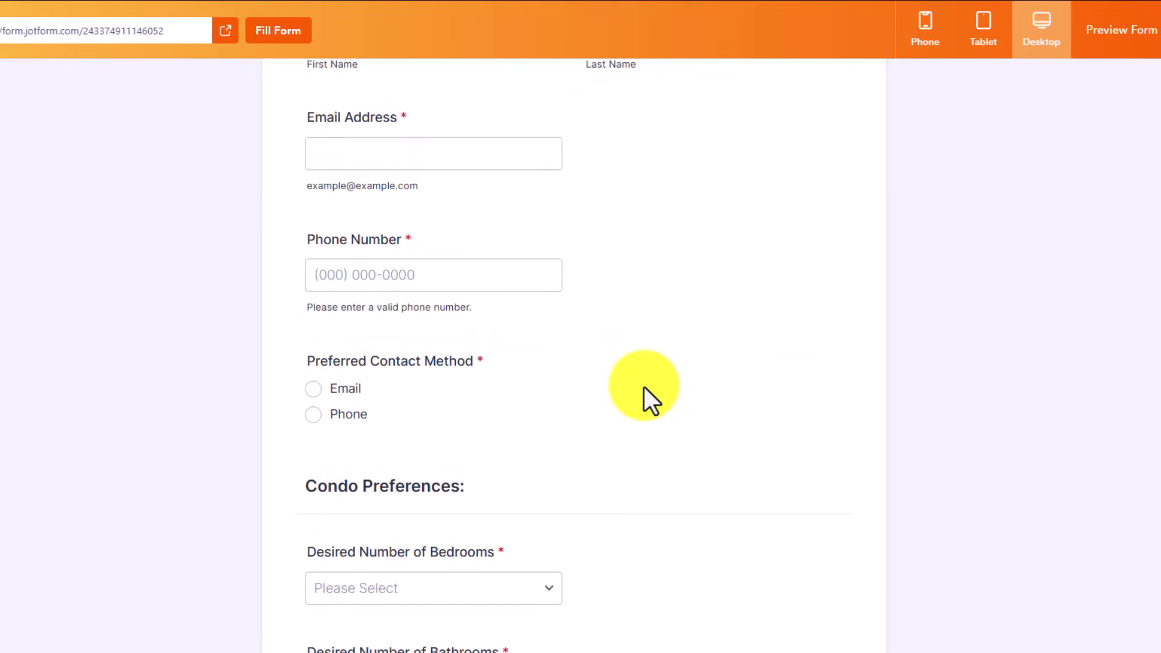
scroll(619, 380, "down", 1)
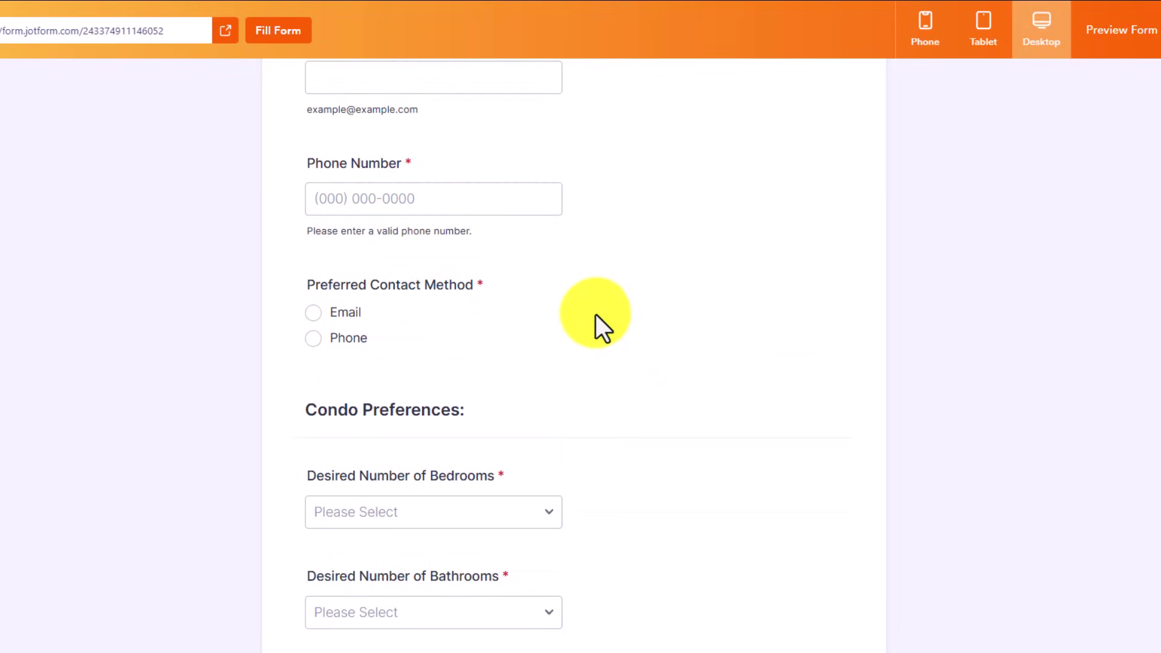
Try the Phone Number field and view the bedroom choices from Studio to 4 Bedrooms.
left_click(496, 210)
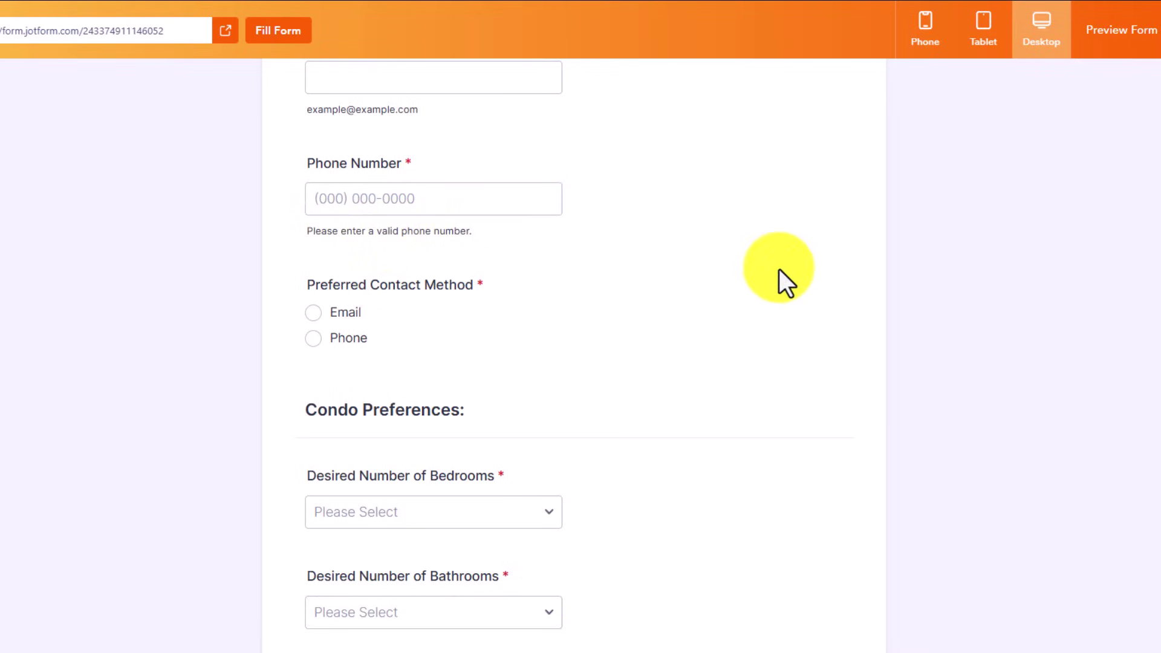
scroll(779, 270, "down", 5)
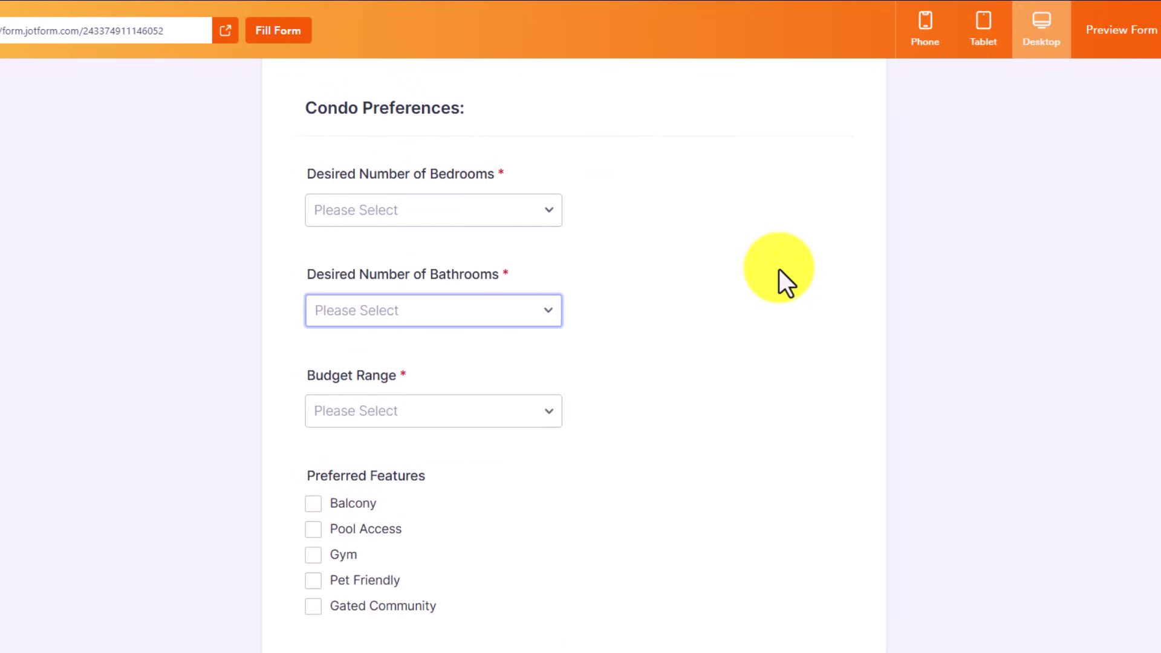
left_click(545, 209)
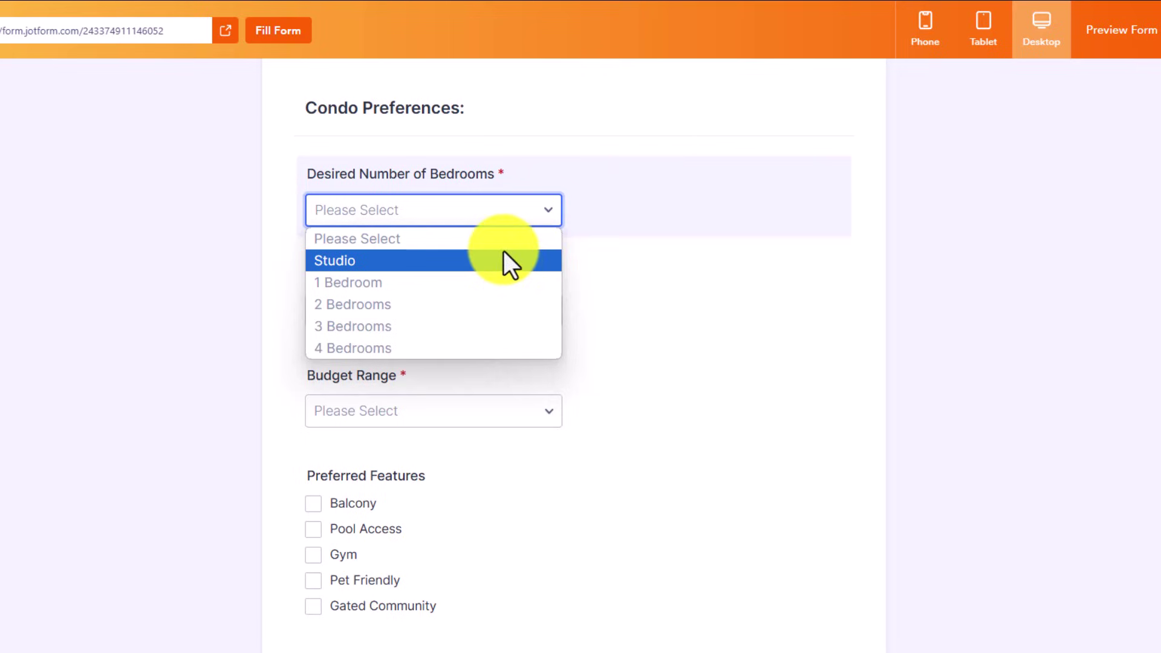
Submit the incomplete preview form to trigger the required-field errors.
left_click(678, 275)
key("Tab")
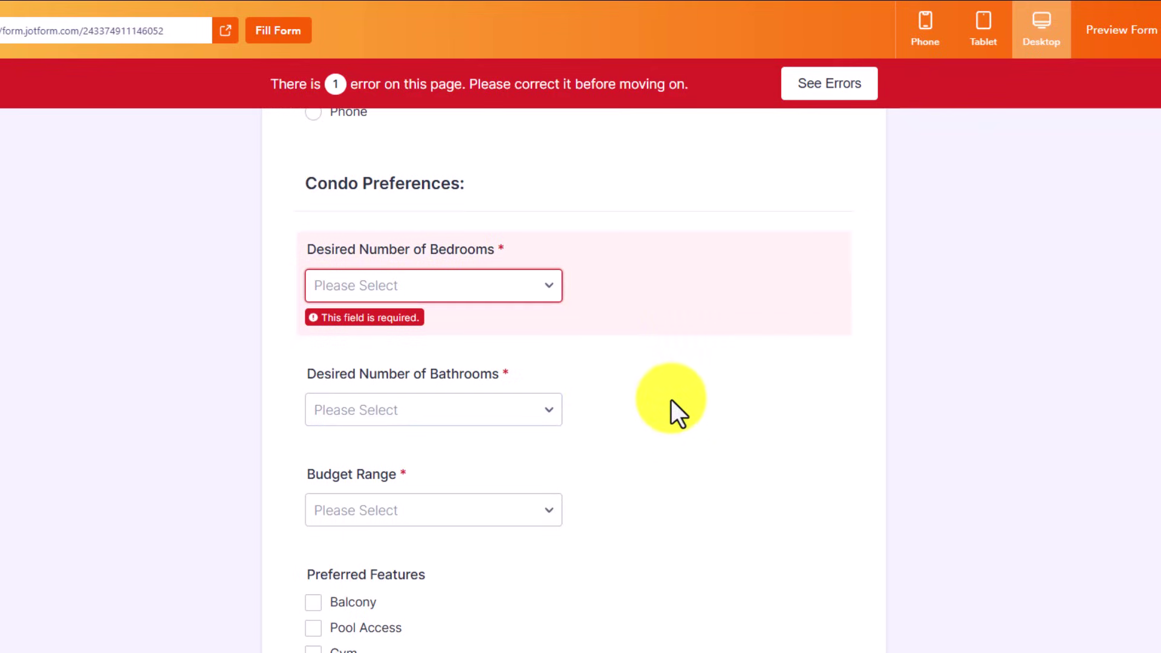
left_click(688, 375)
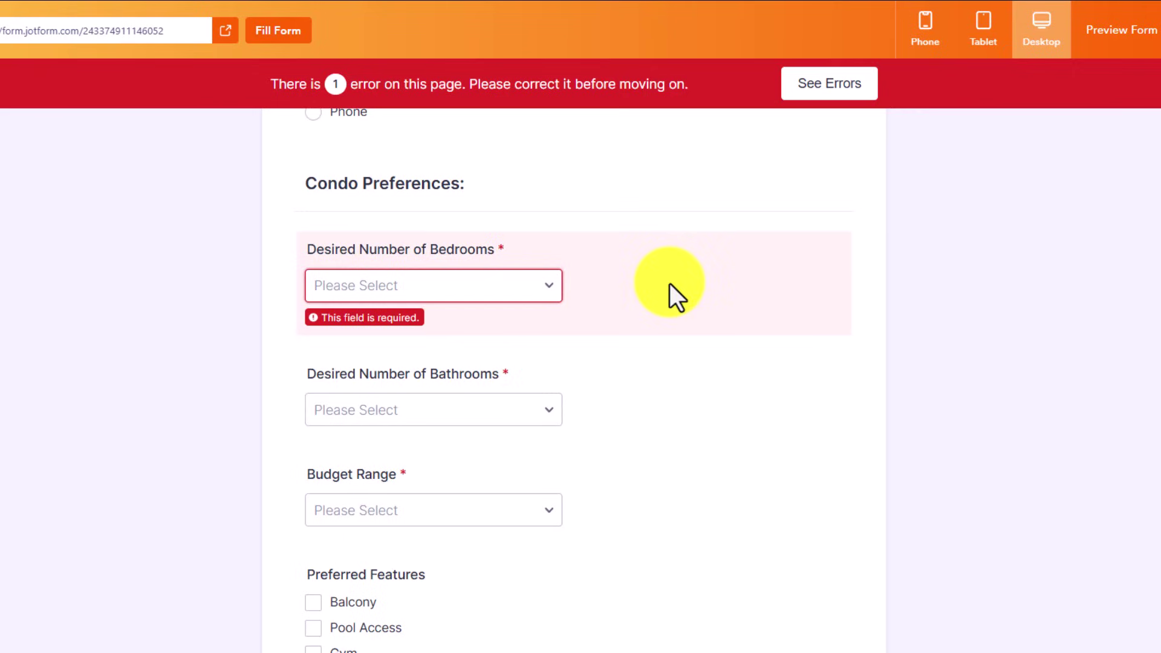
scroll(649, 305, "down", 7)
scroll(649, 305, "up", 7)
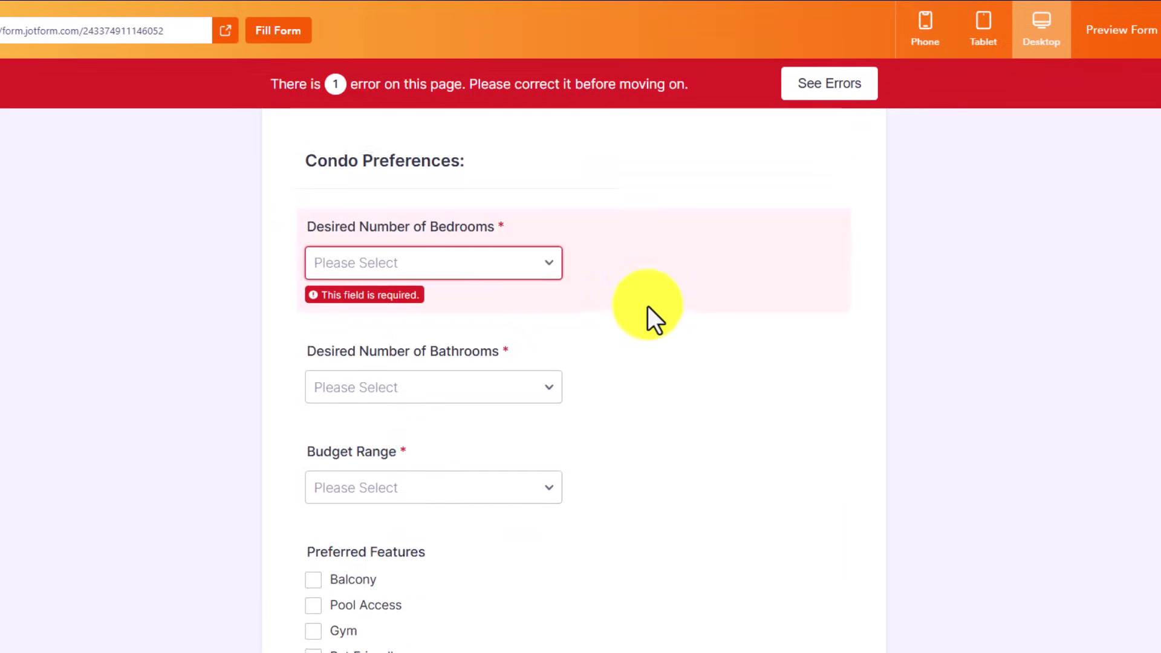
scroll(648, 306, "down", 7)
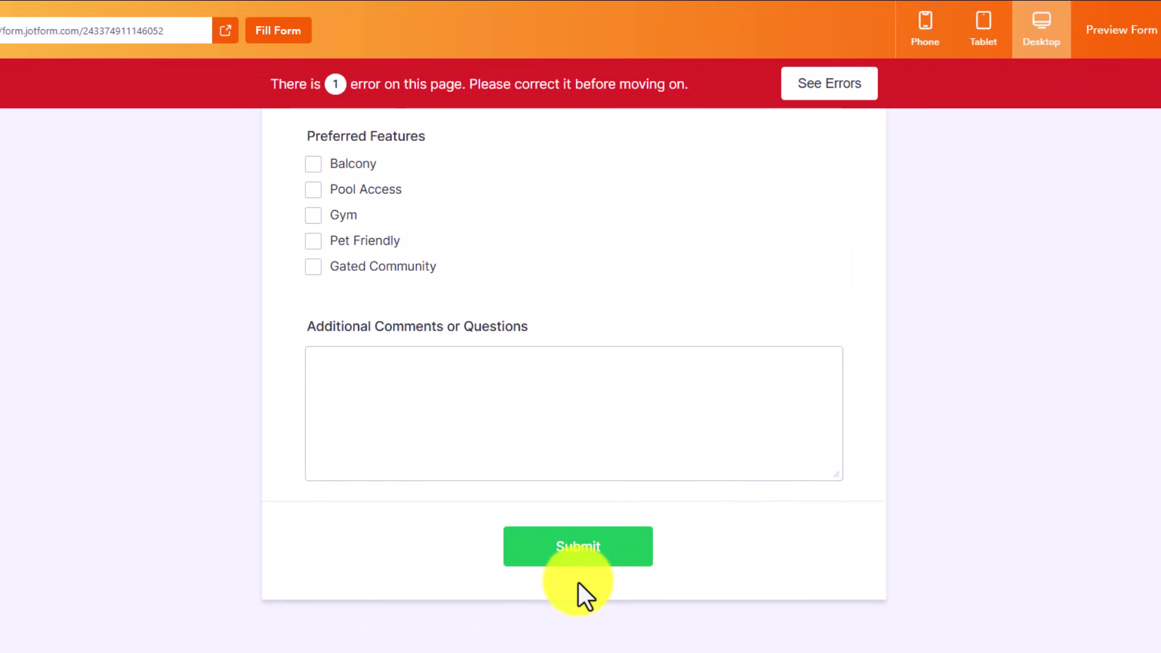
left_click(580, 550)
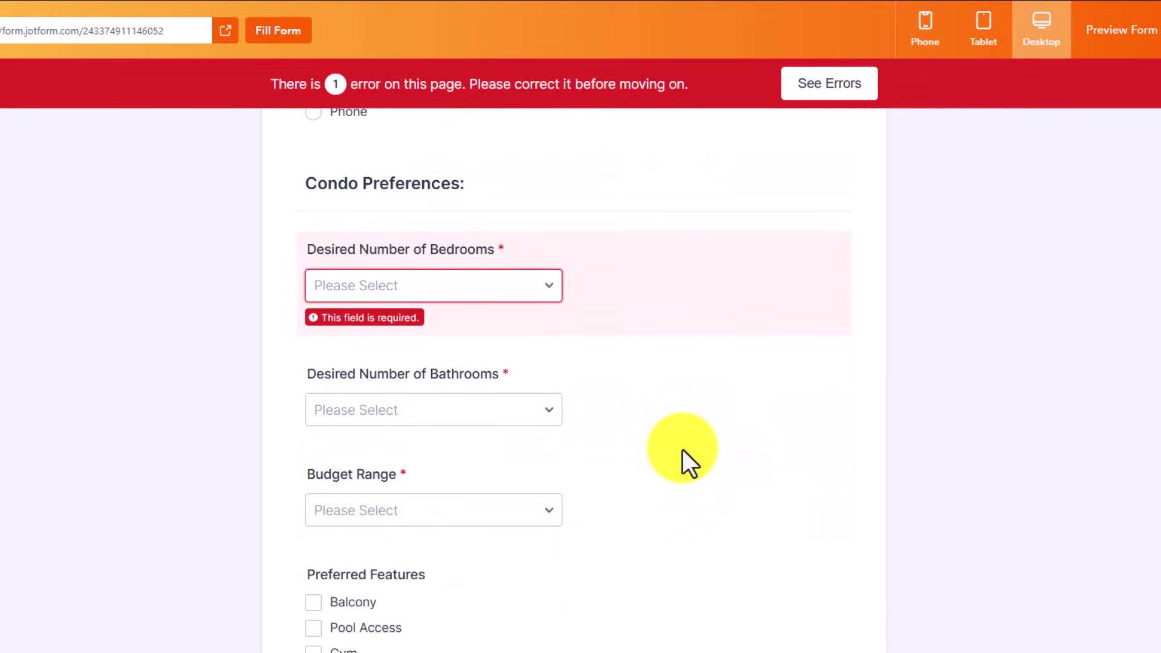
Answer 2 Bedrooms and 1 Bathroom in the preview dropdowns.
left_click(547, 282)
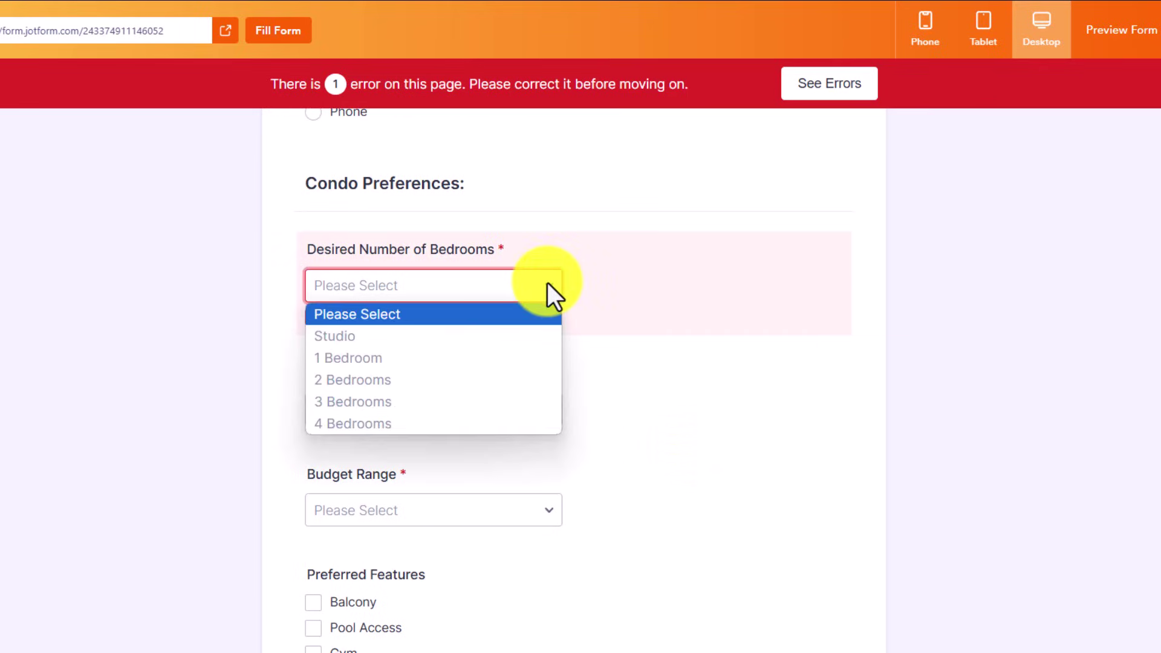
left_click(381, 378)
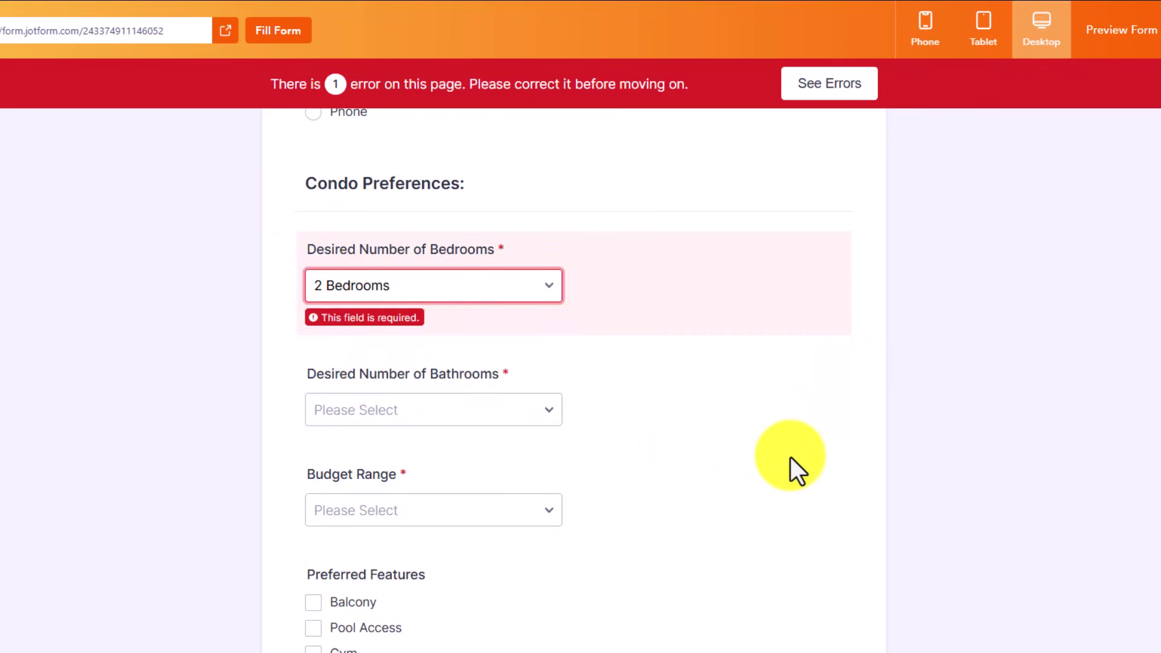
scroll(788, 460, "down", 2)
scroll(703, 436, "up", 2)
left_click(550, 403)
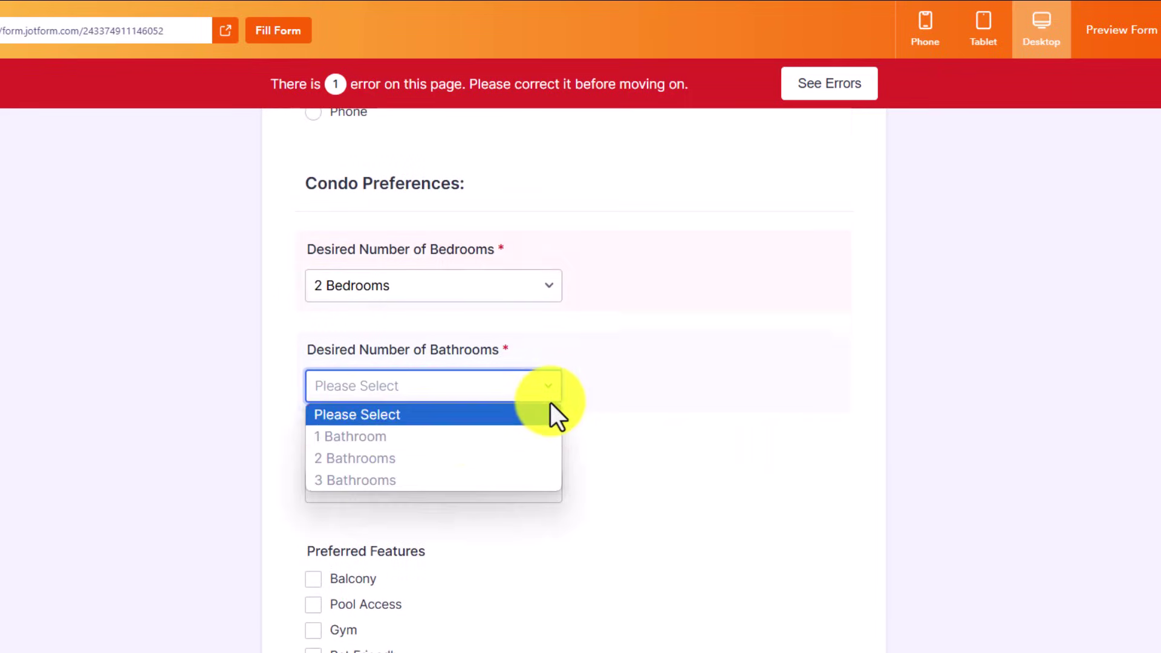
left_click(433, 437)
Turn off Preview Form to return to editing the condo inquiry form.
scroll(677, 474, "down", 3)
scroll(679, 469, "up", 1)
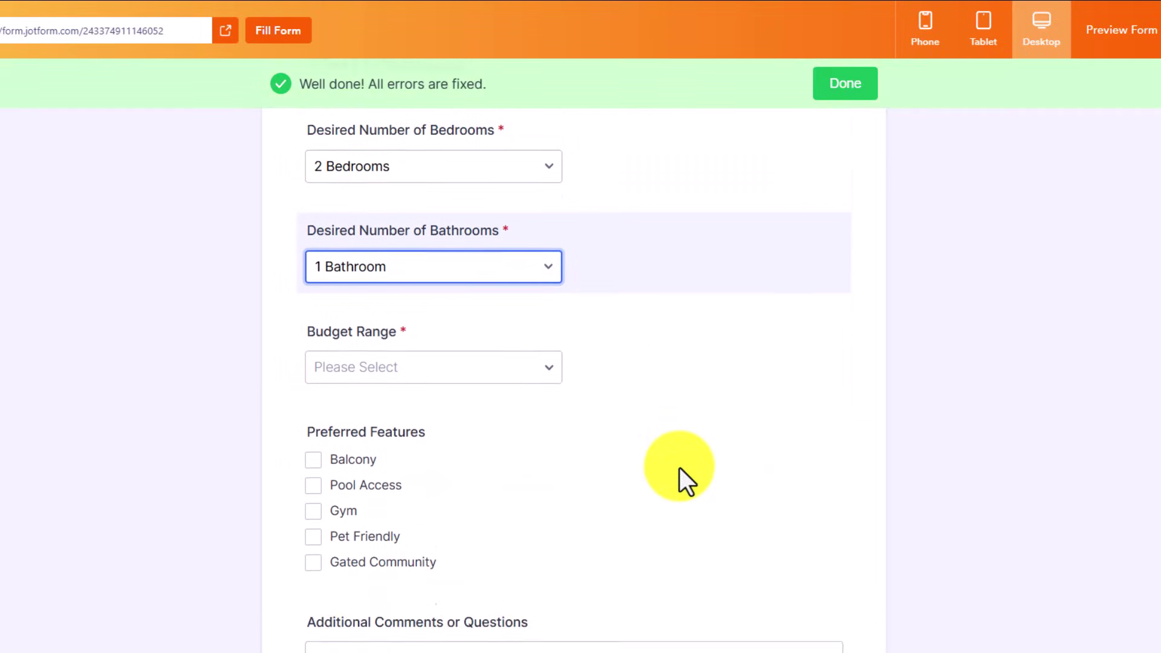
scroll(679, 467, "up", 1)
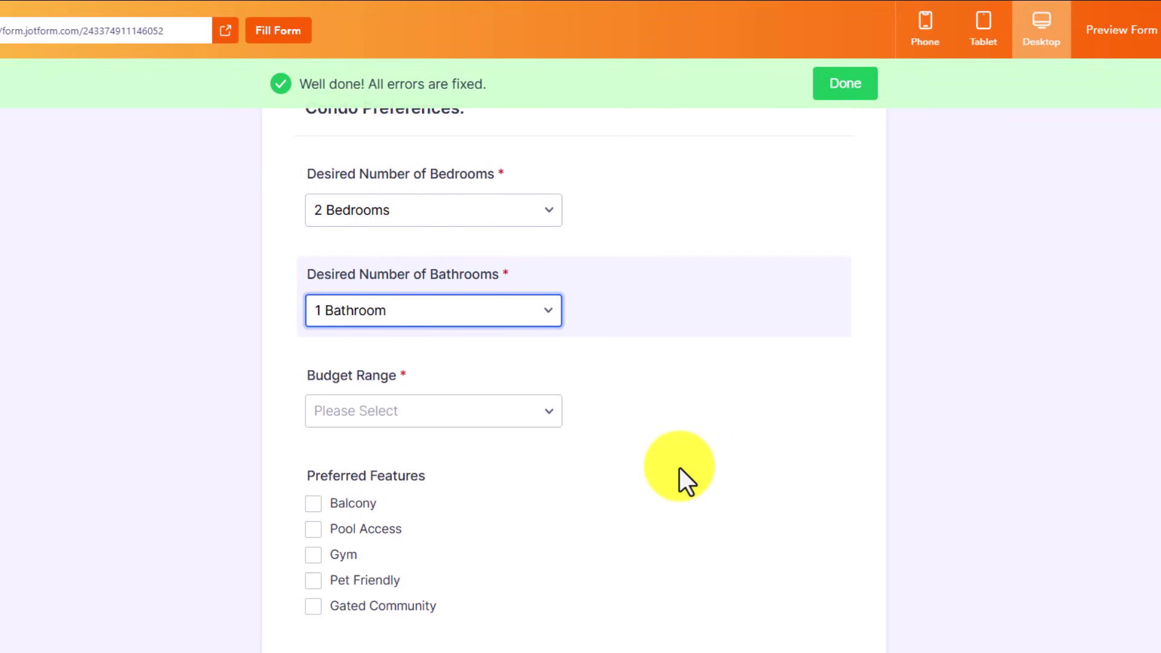
scroll(675, 462, "down", 3)
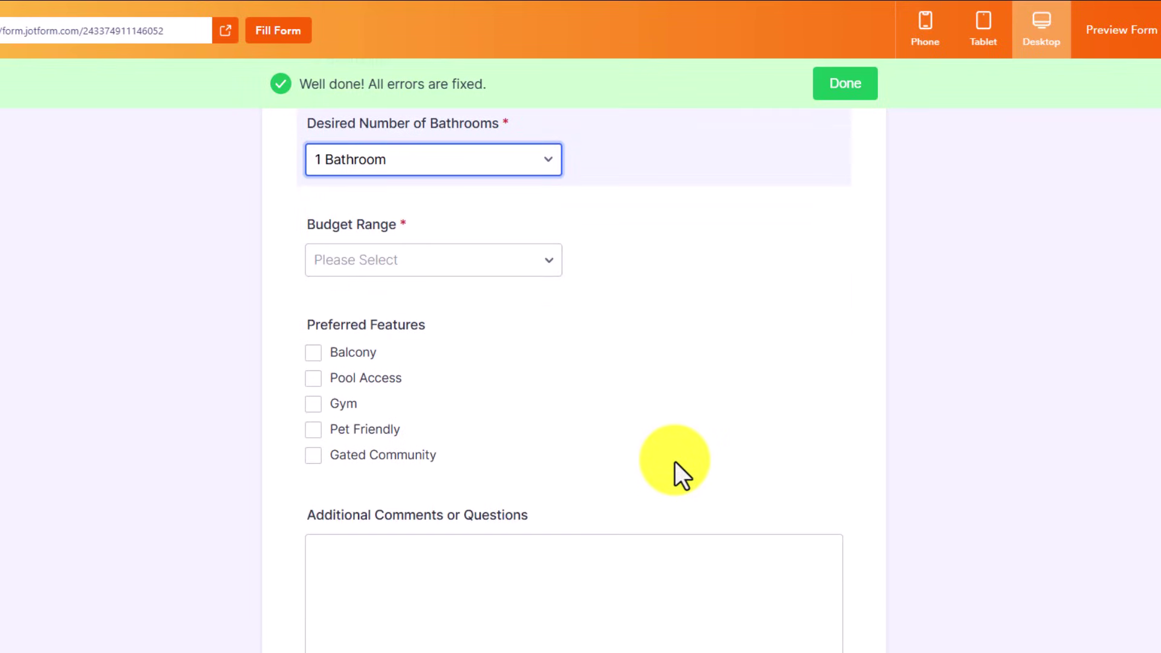
scroll(666, 457, "up", 5)
left_click(1155, 37)
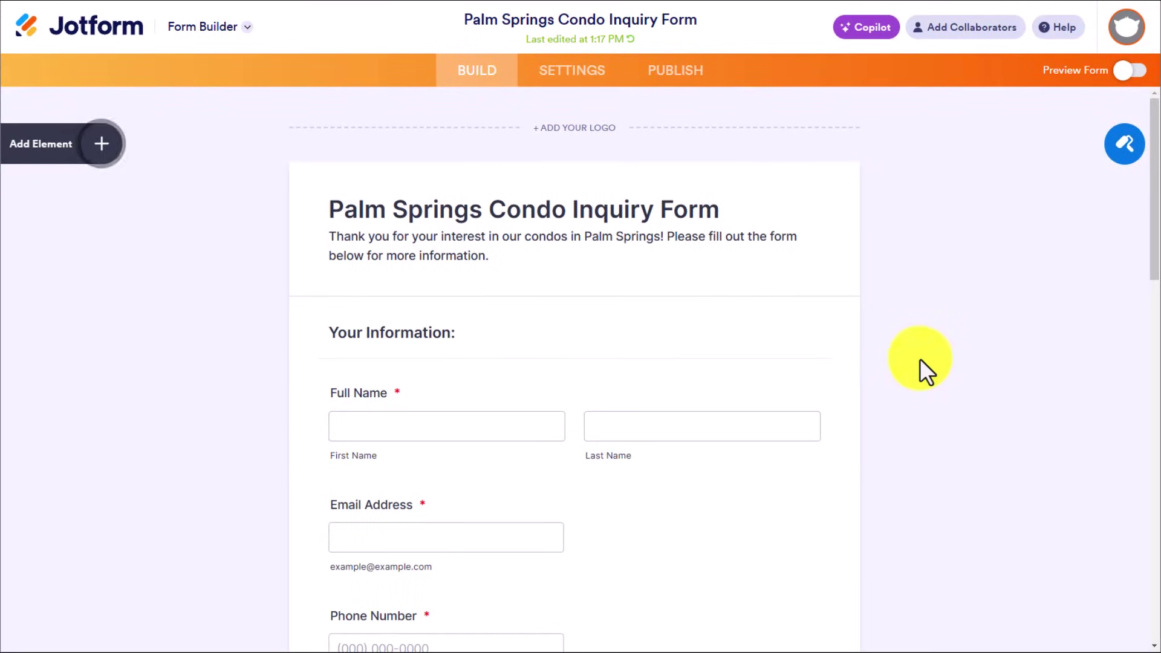
Bring up the Copilot chat beside the form, briefly checking the Form Designer panel.
left_click(870, 35)
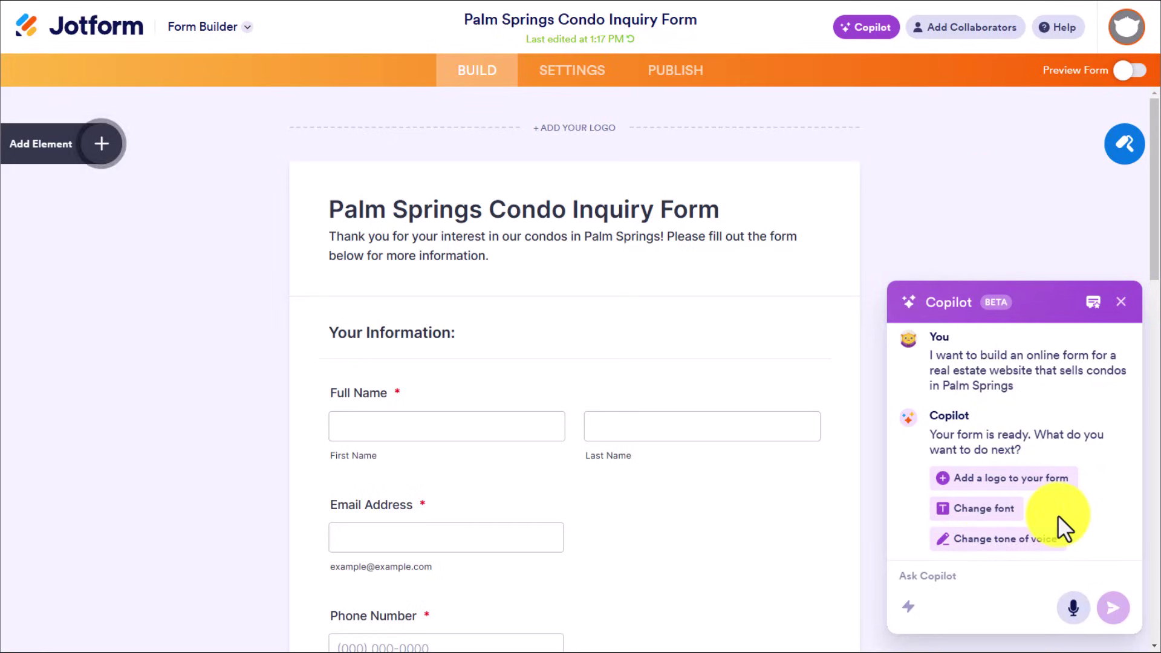
left_click(932, 581)
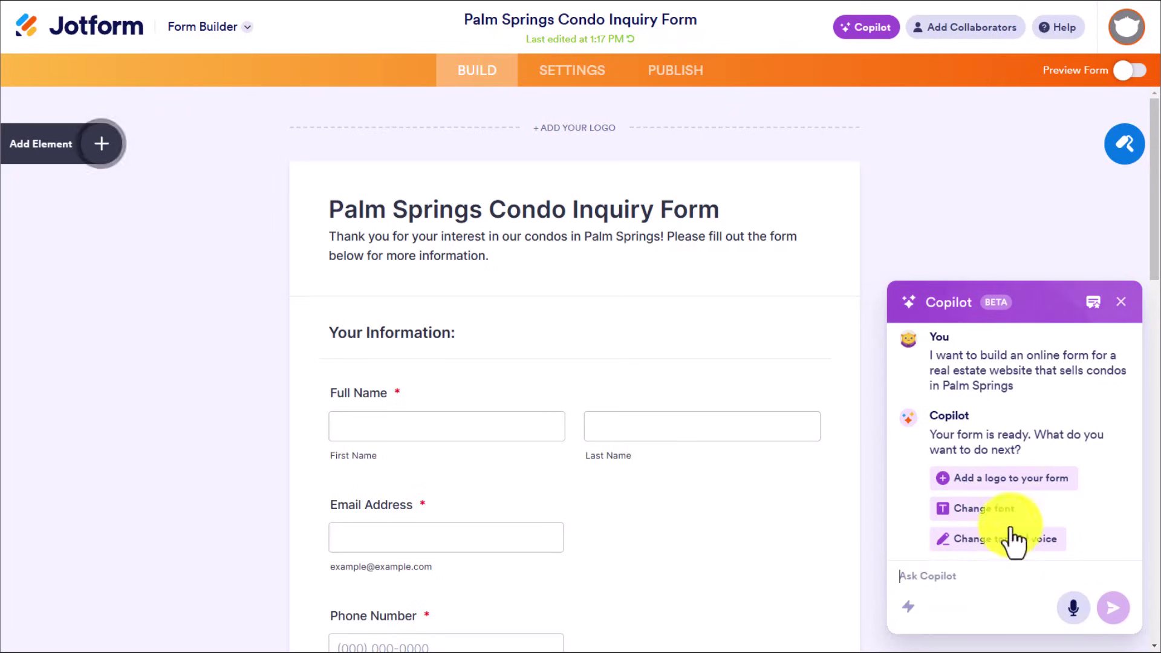
left_click(1122, 156)
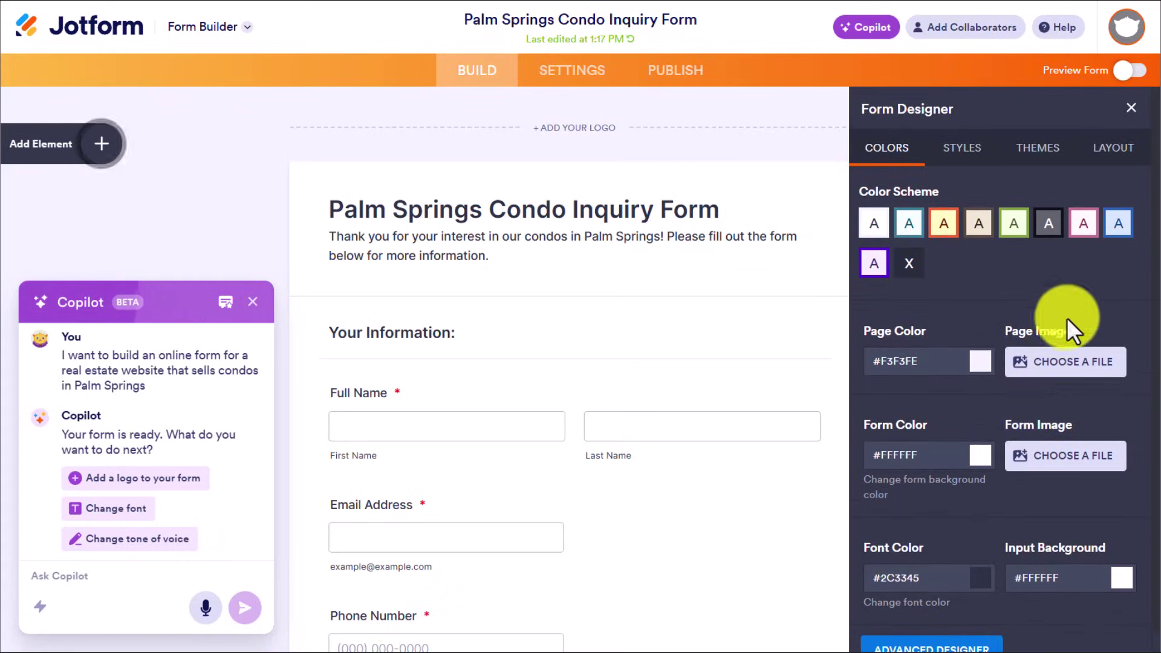
left_click(1132, 99)
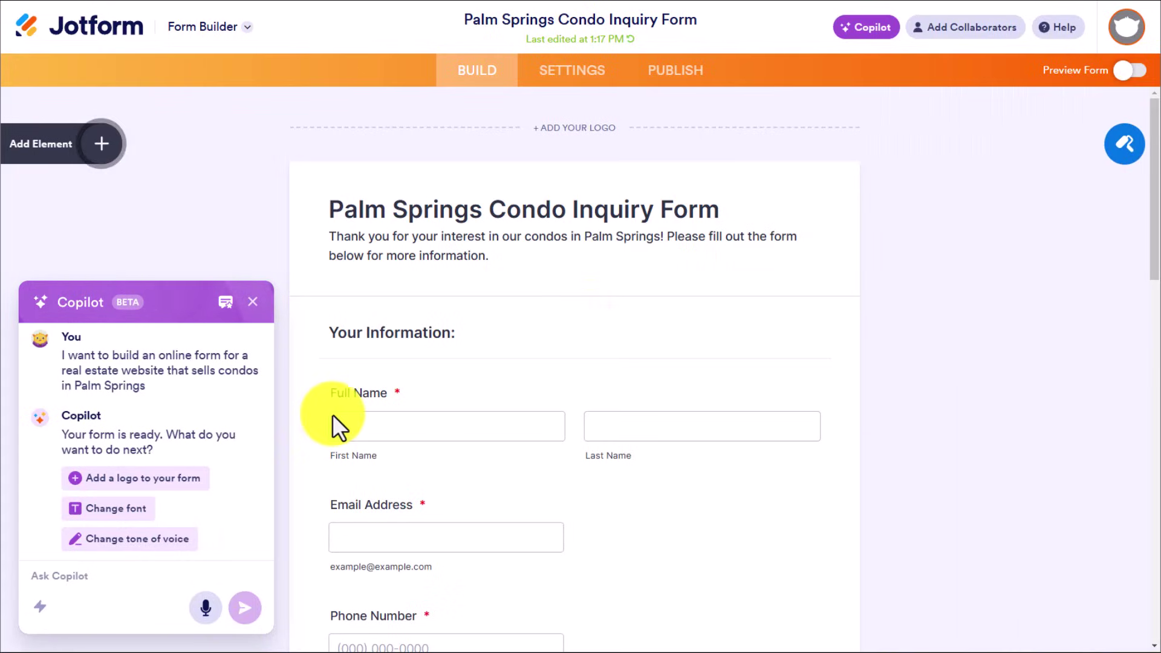
Ask Copilot to change the font, try Roboto, and settle on Helvetica.
left_click(117, 511)
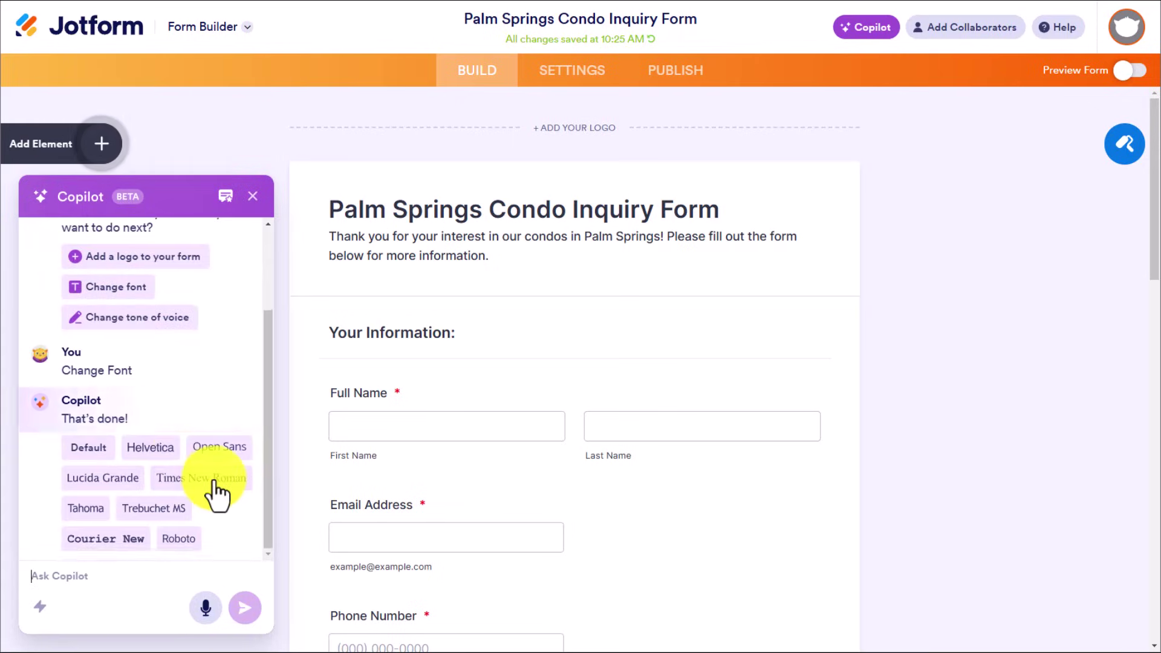
left_click(152, 450)
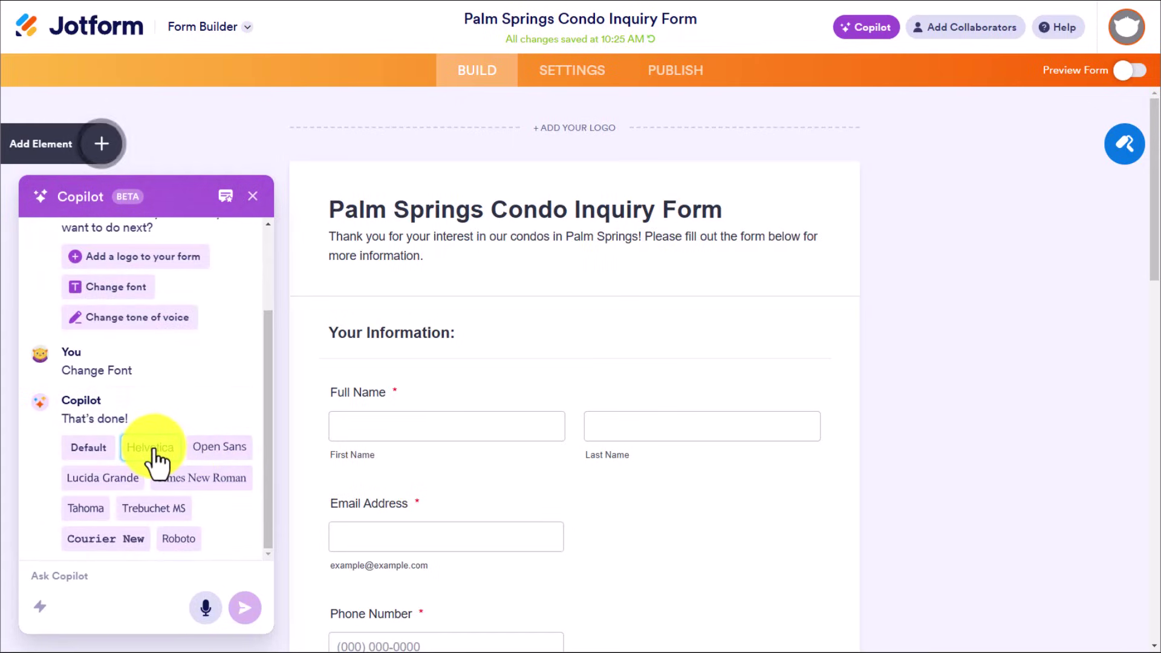
left_click(180, 541)
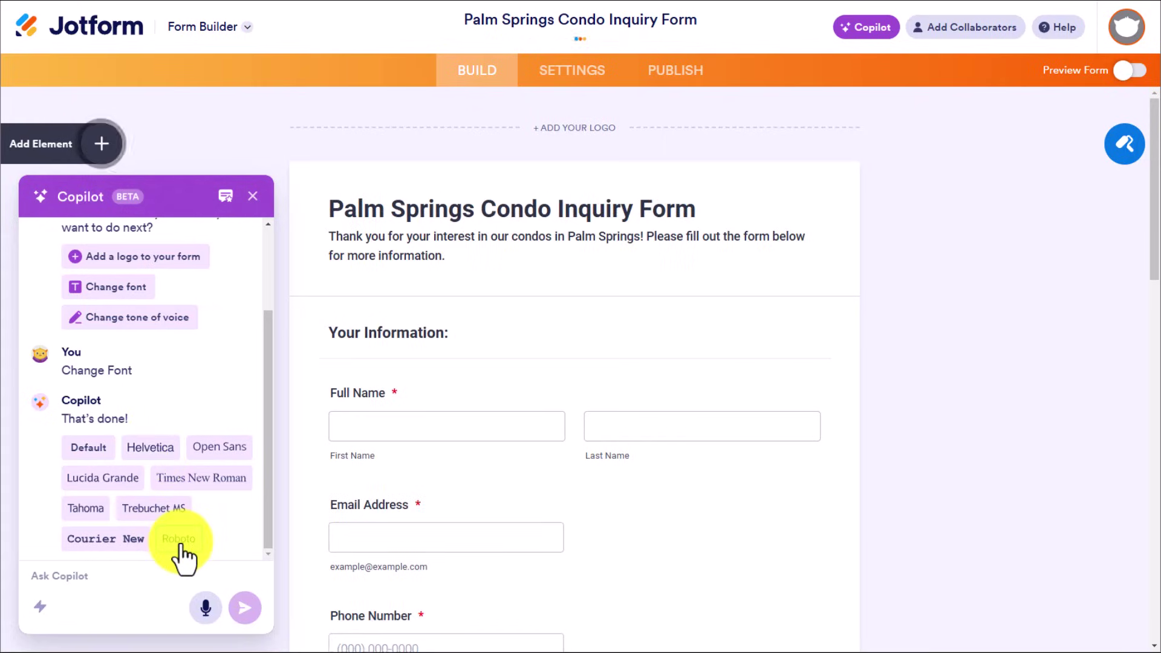
left_click(158, 449)
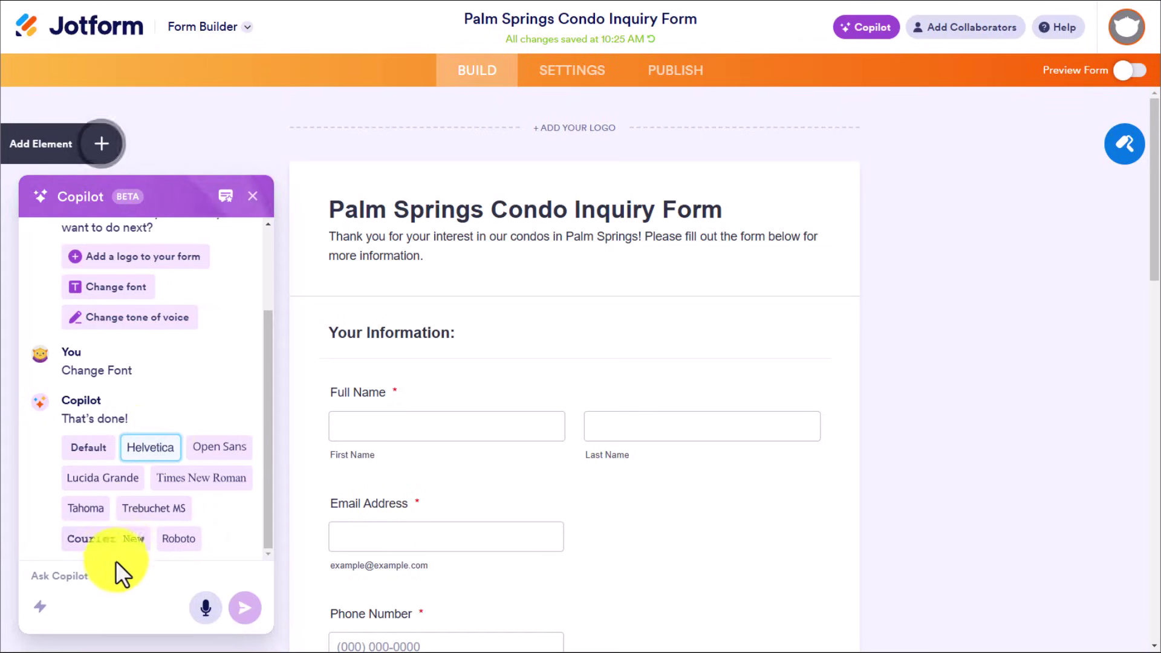
Close the Copilot chat and glance at the Form Designer styling panel.
left_click(252, 200)
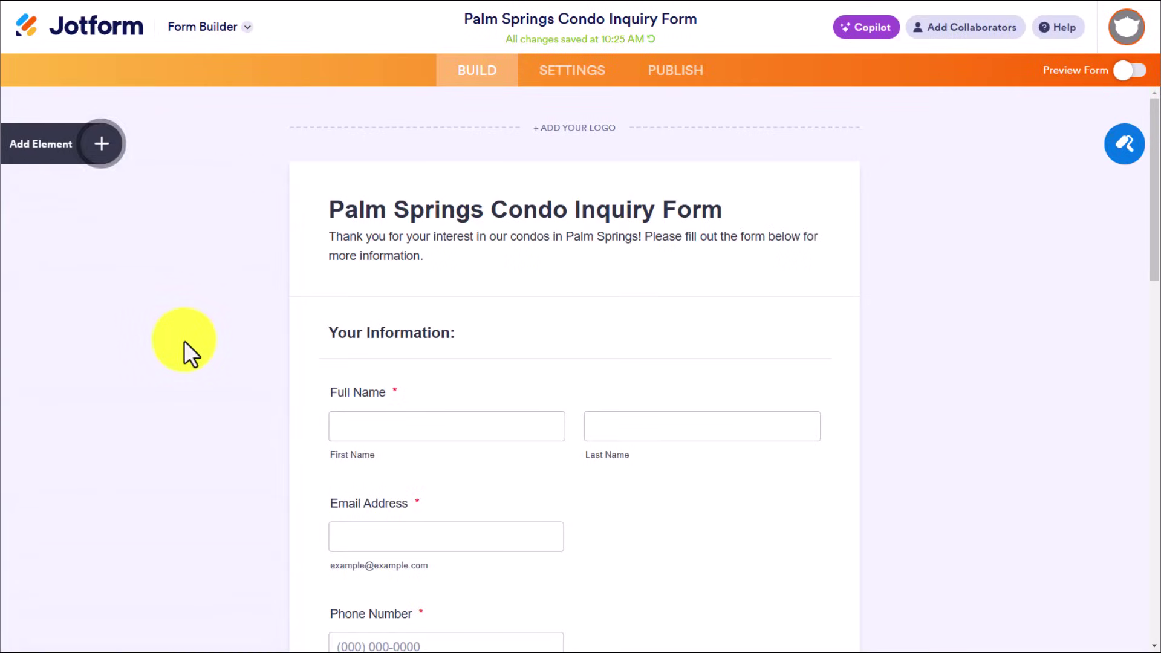
left_click(1118, 156)
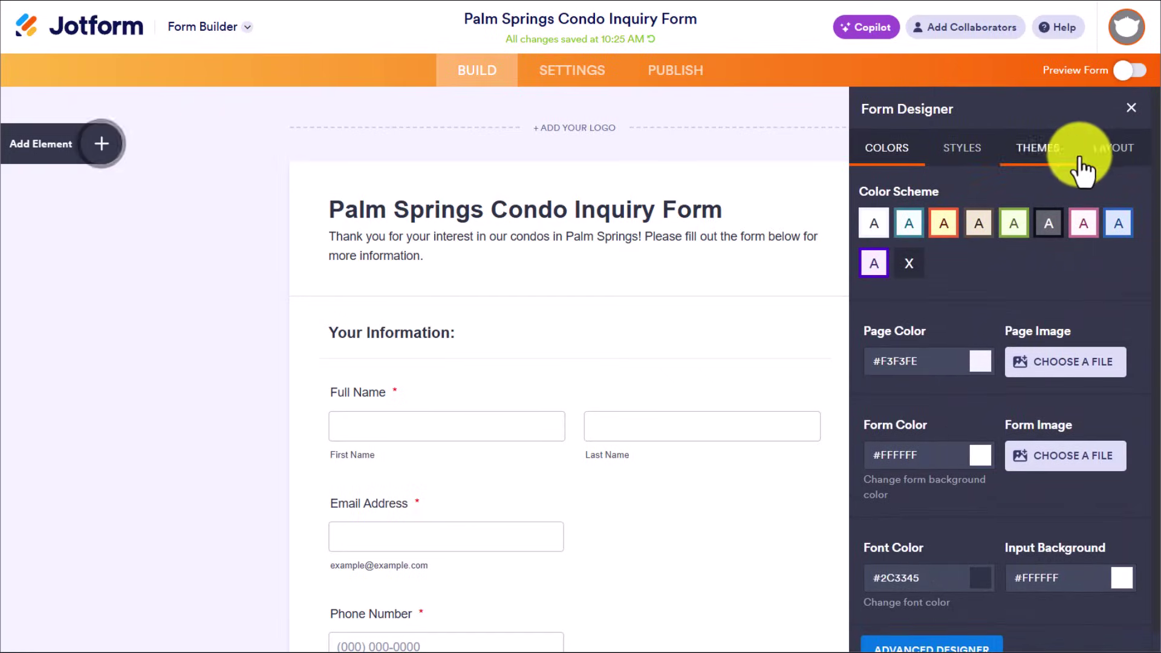
left_click(1131, 109)
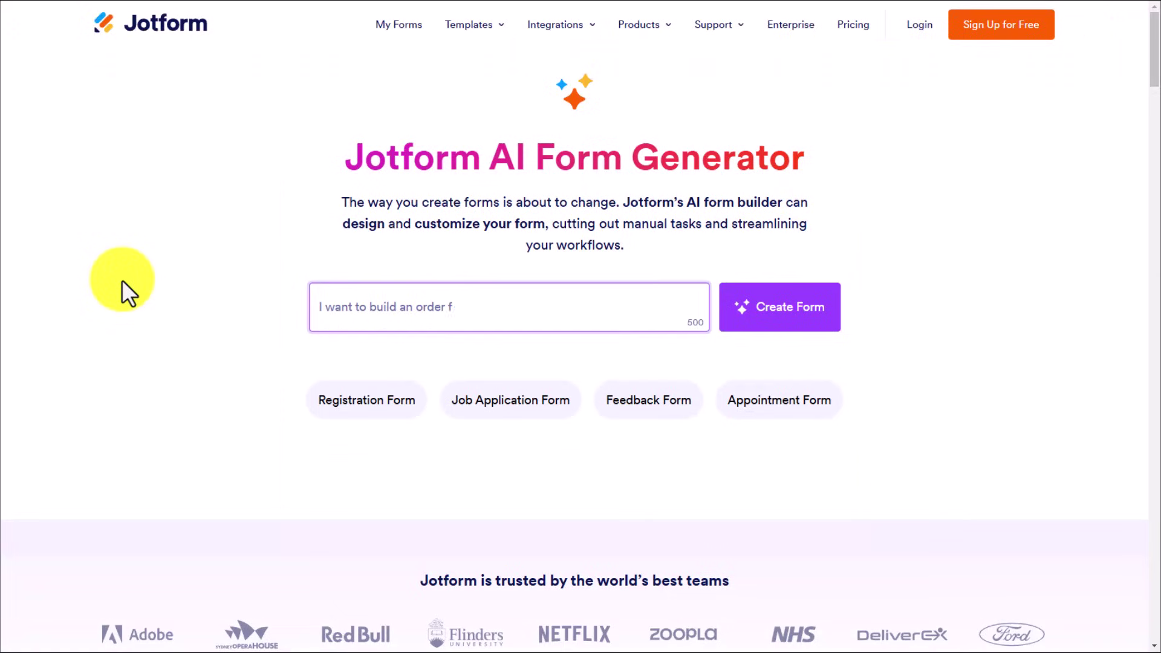
Type 'I want to build an order form with payment for a car detailing business' into the generator.
type("orm for my cupcake s")
type("I want")
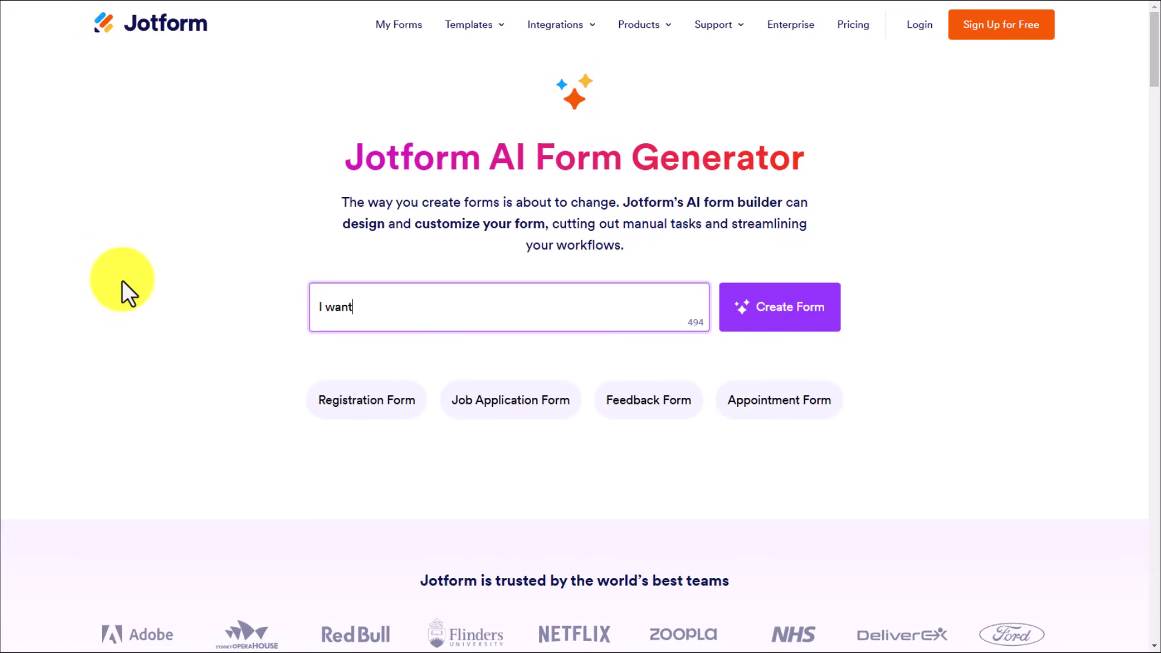
type(" to build an order form w")
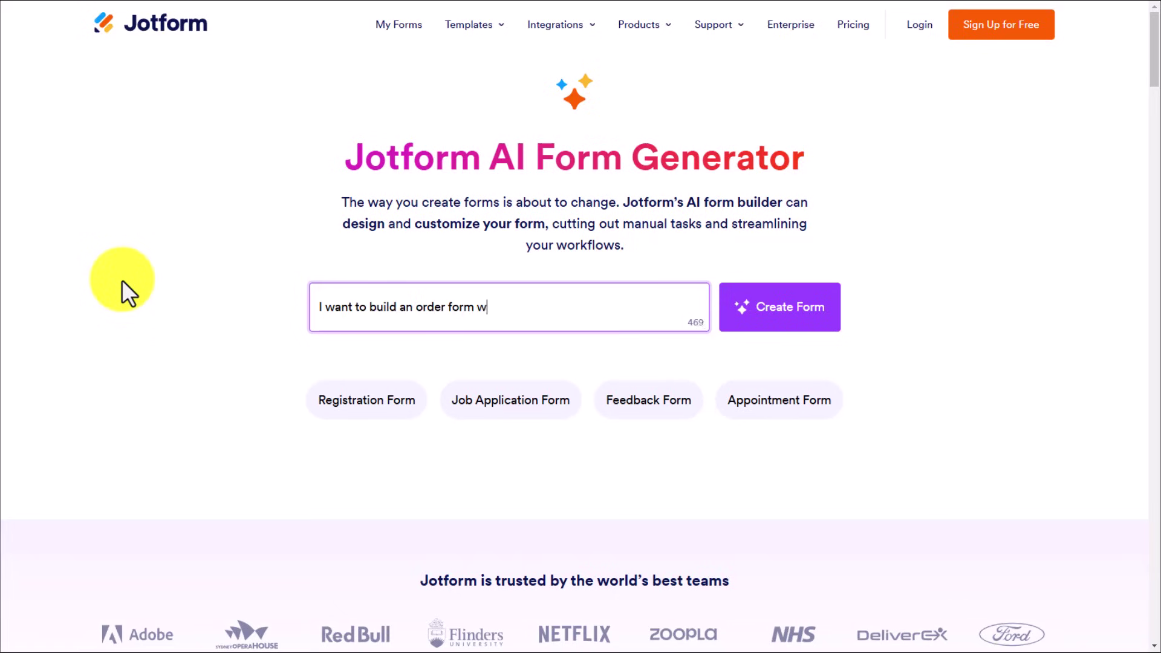
type("ith payment for a ")
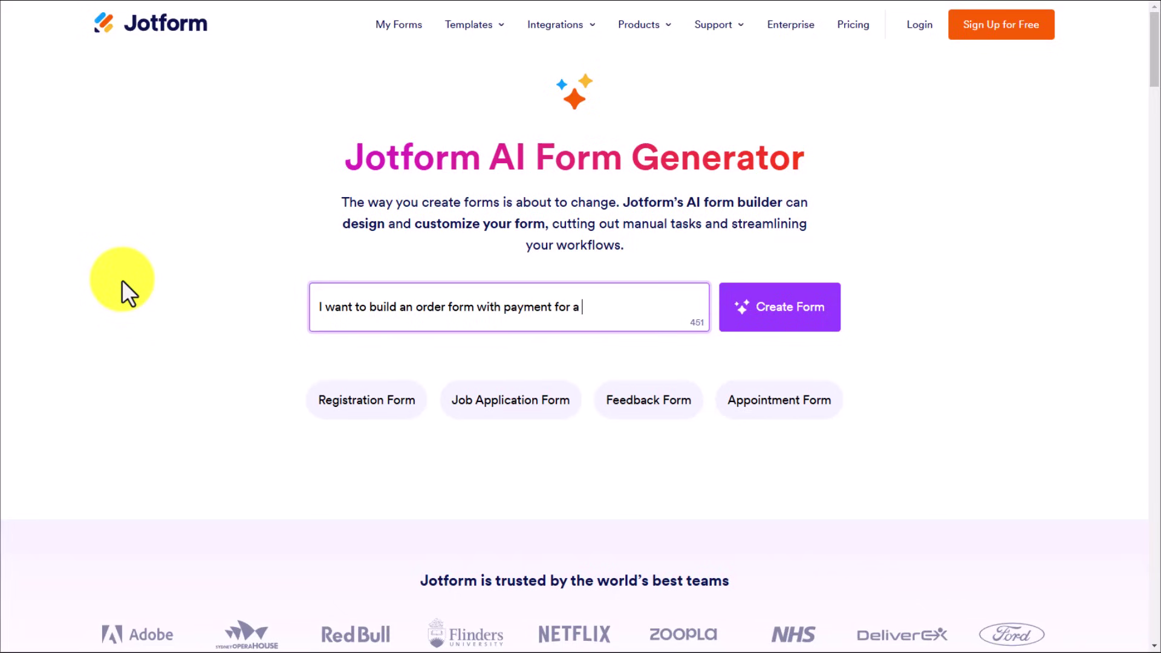
type("car detailing business")
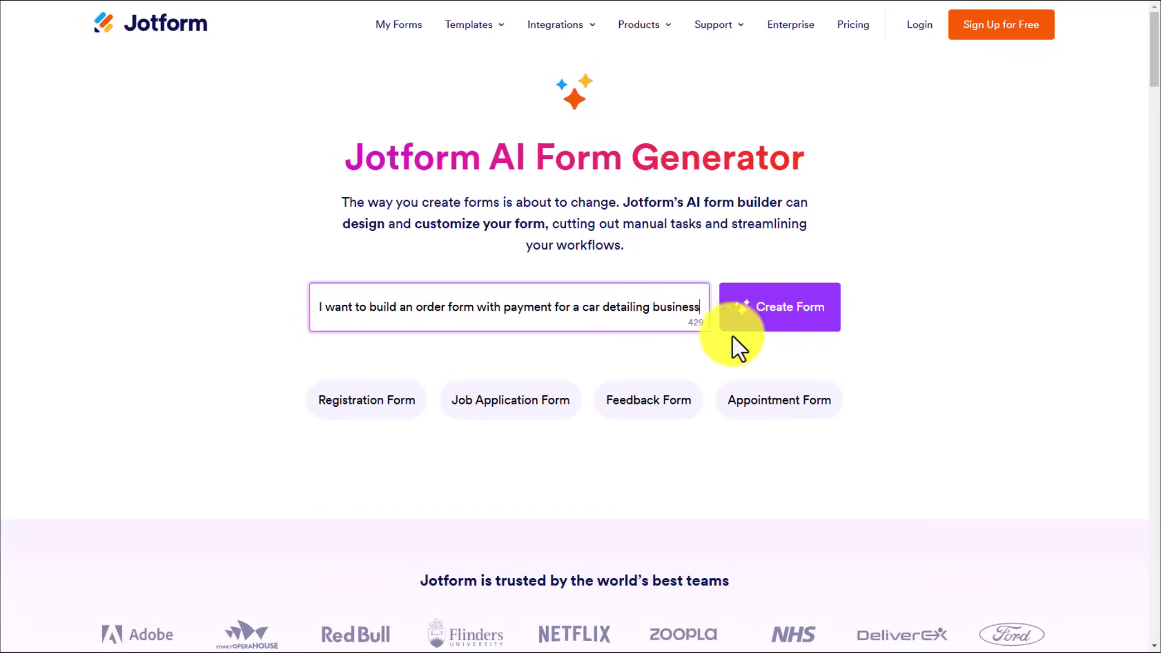
Generate the Car Detailing Order Form and review its services, from Basic Wash $20.00 to Full Detail $100.00.
left_click(773, 319)
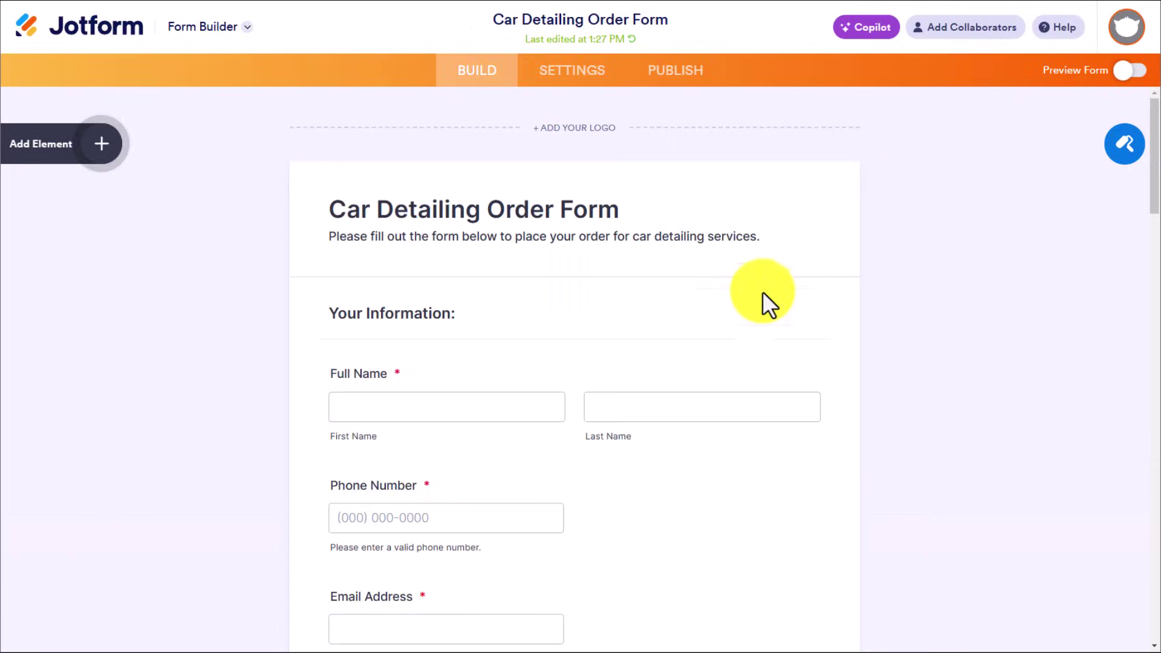
scroll(891, 291, "down", 2)
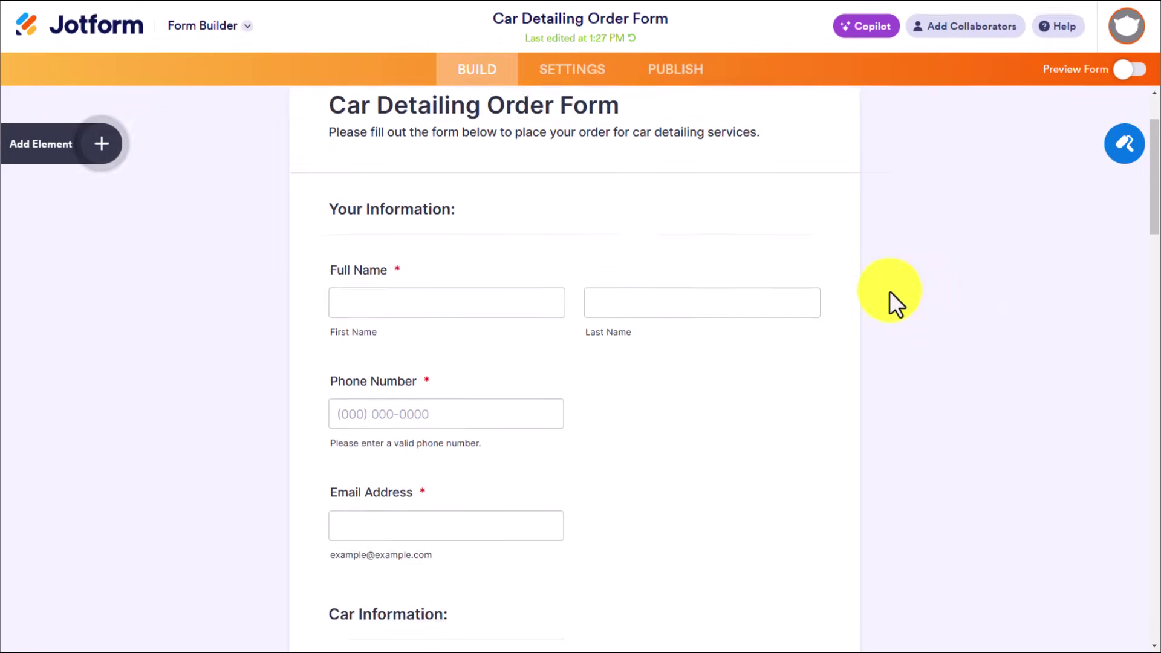
scroll(772, 351, "down", 2)
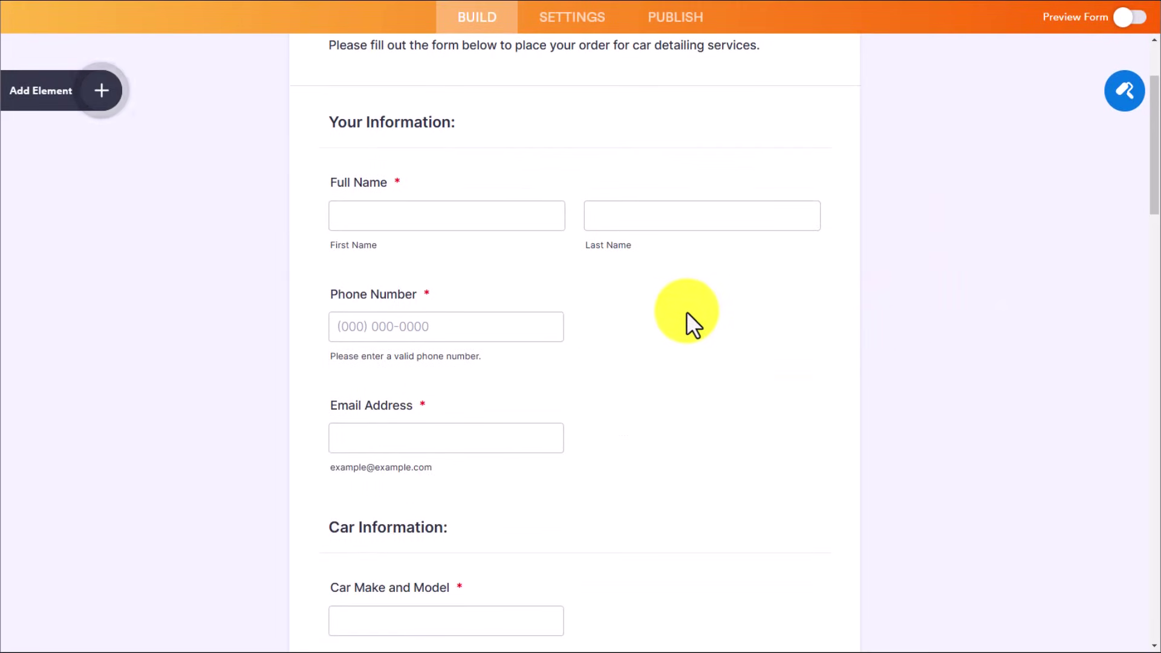
scroll(687, 311, "down", 8)
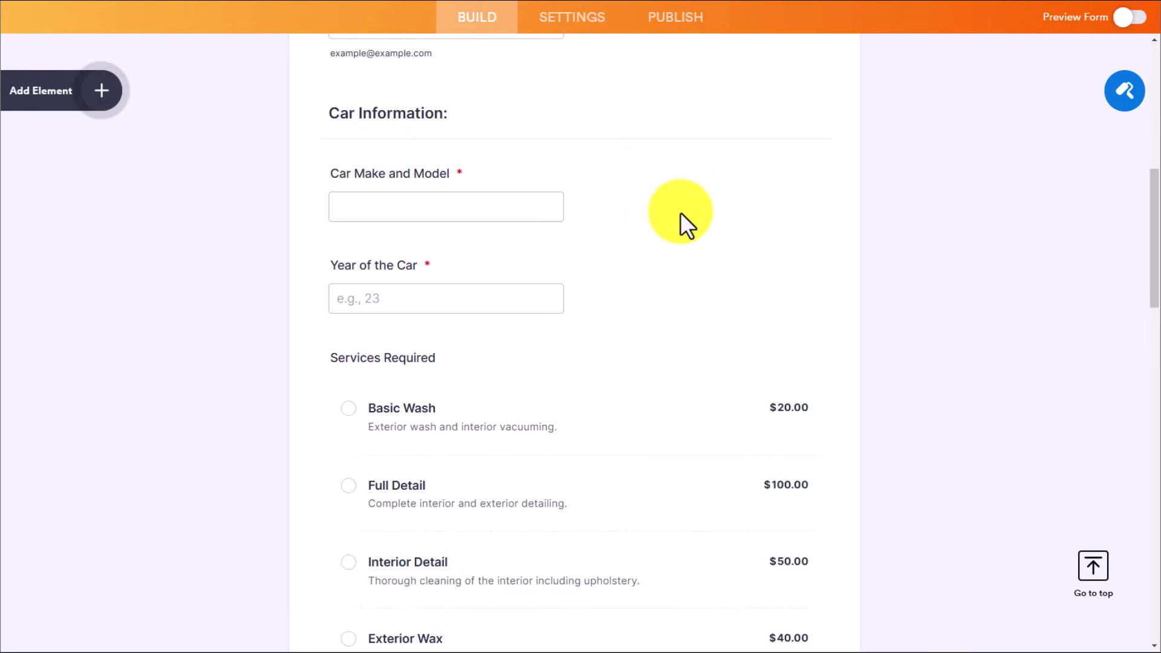
scroll(645, 208, "down", 1)
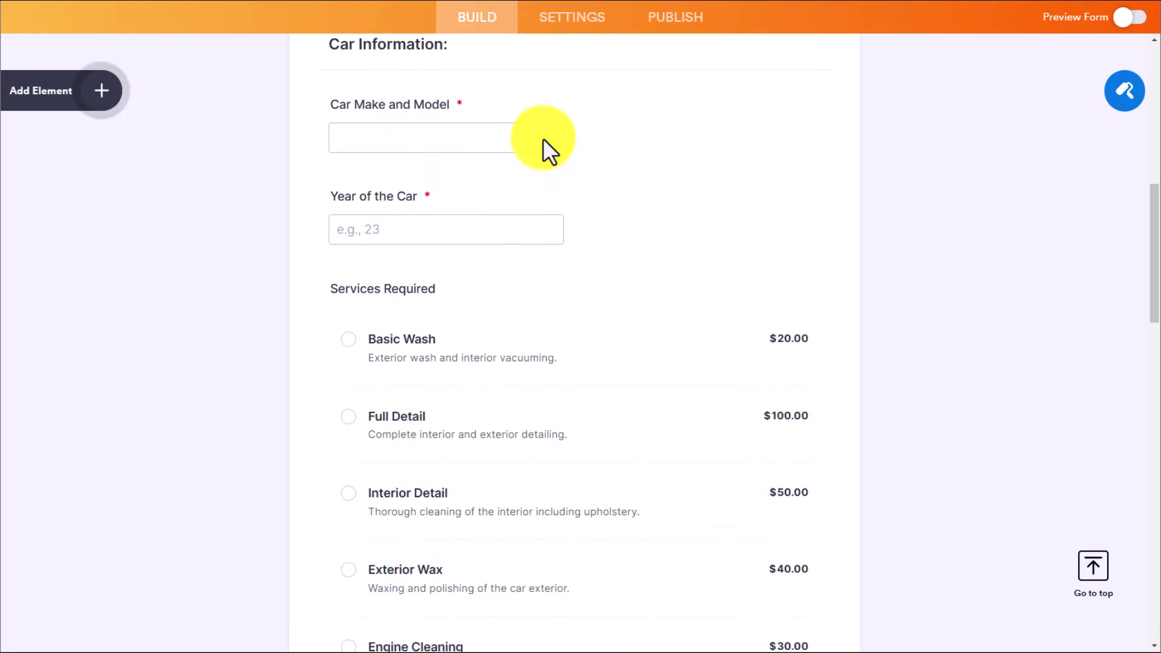
Turn off the Required setting for both Car Make and Model and Year of the Car.
left_click(591, 103)
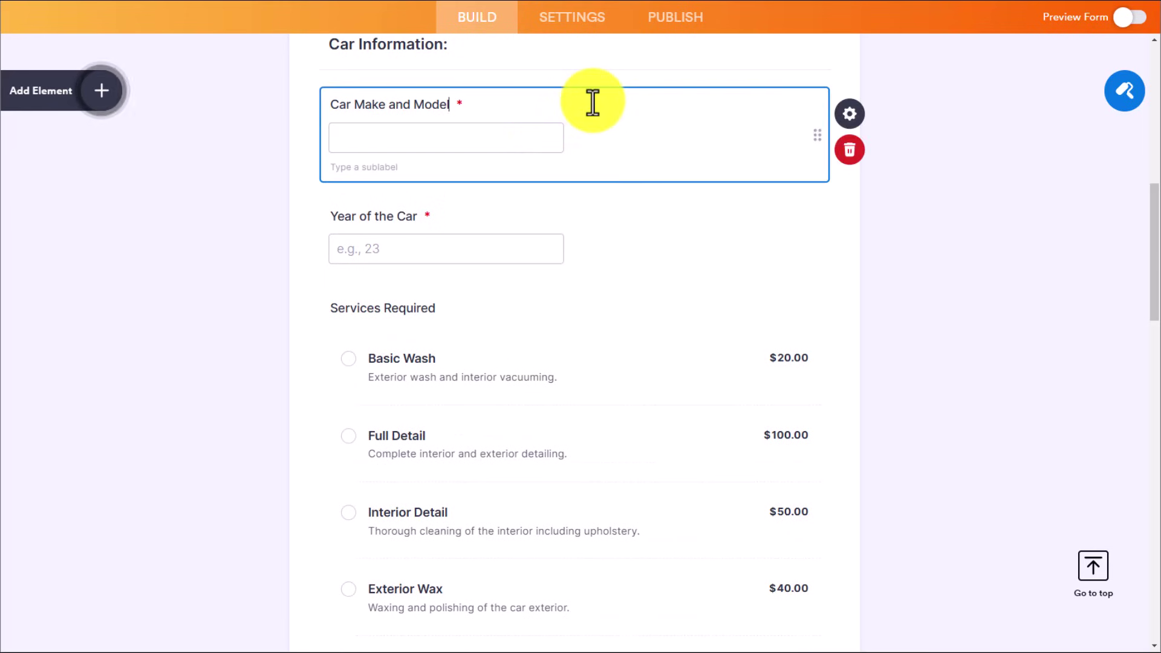
left_click(851, 124)
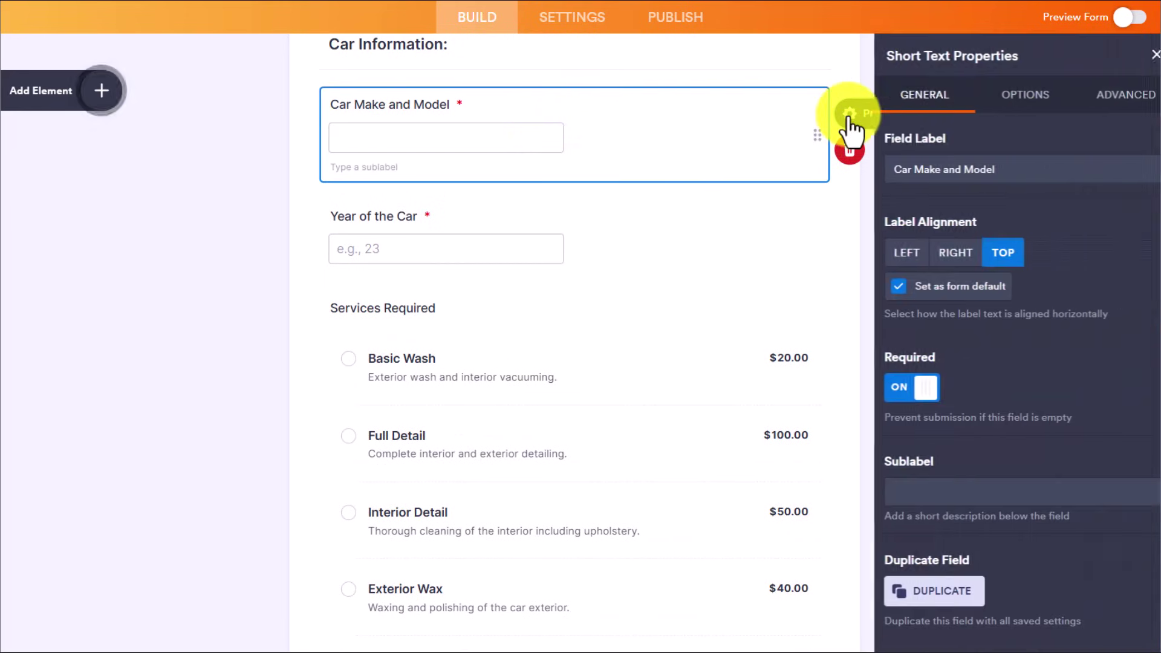
left_click(905, 392)
left_click(675, 222)
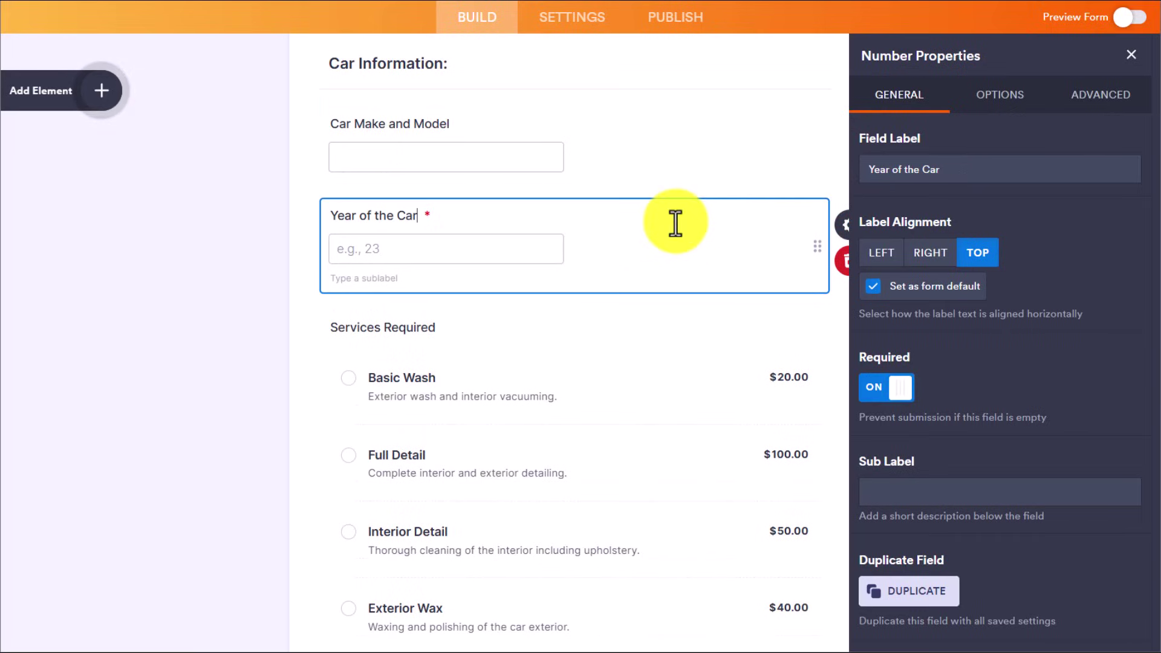
left_click(889, 389)
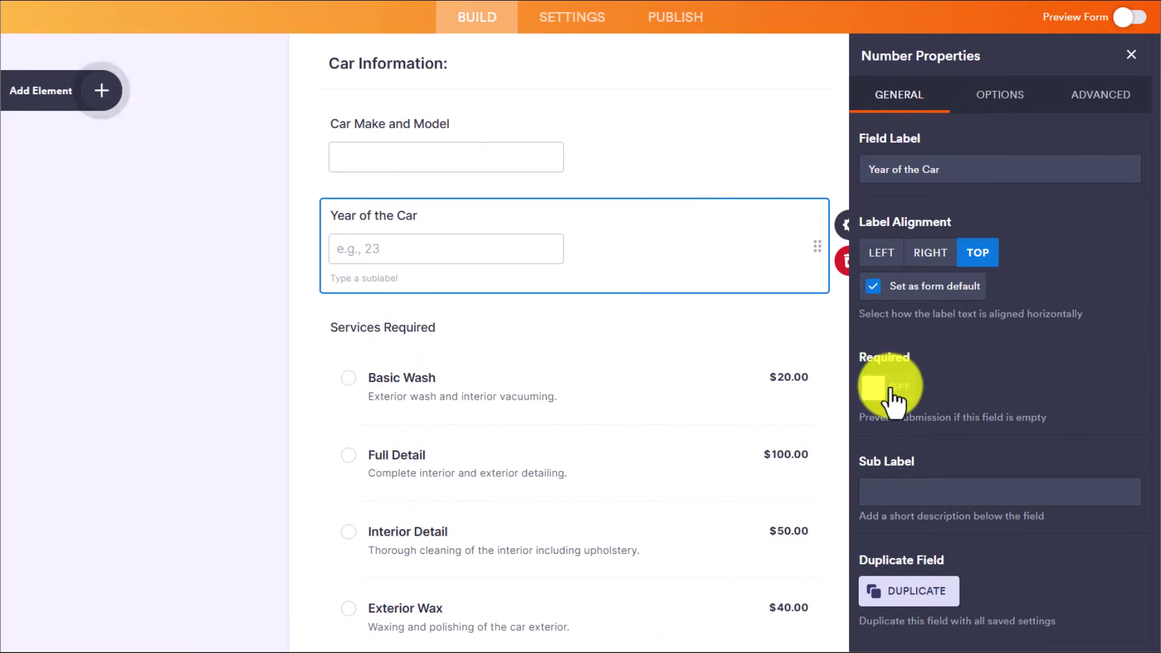
left_click(274, 284)
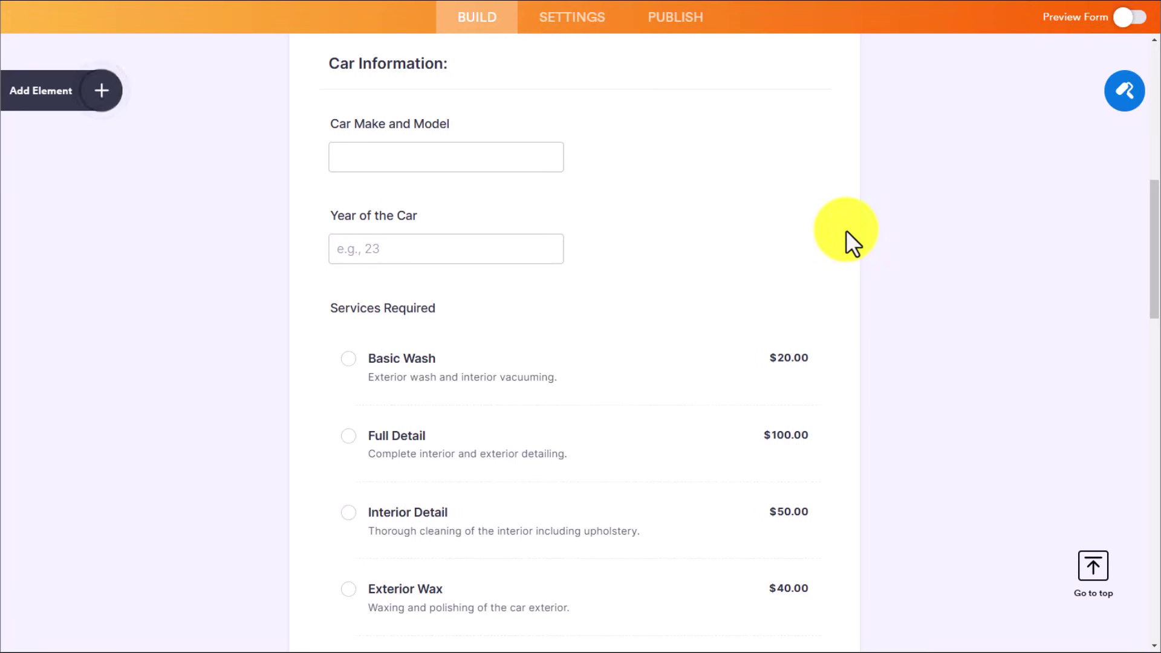
scroll(847, 229, "down", 3)
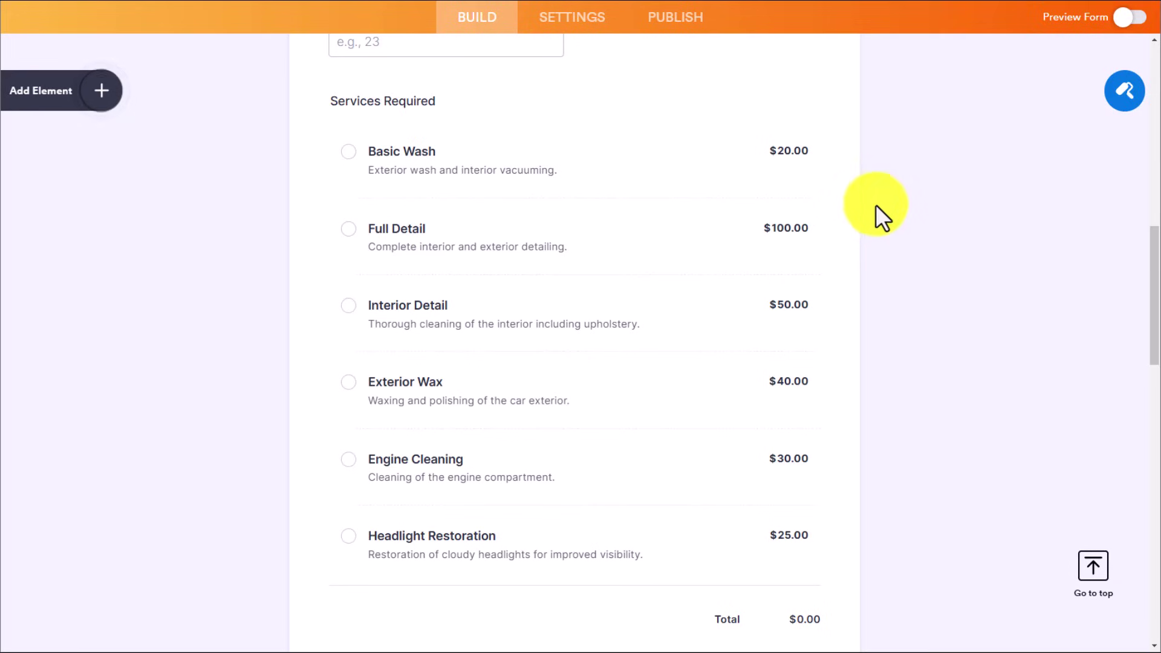
scroll(874, 311, "down", 1)
scroll(874, 309, "up", 1)
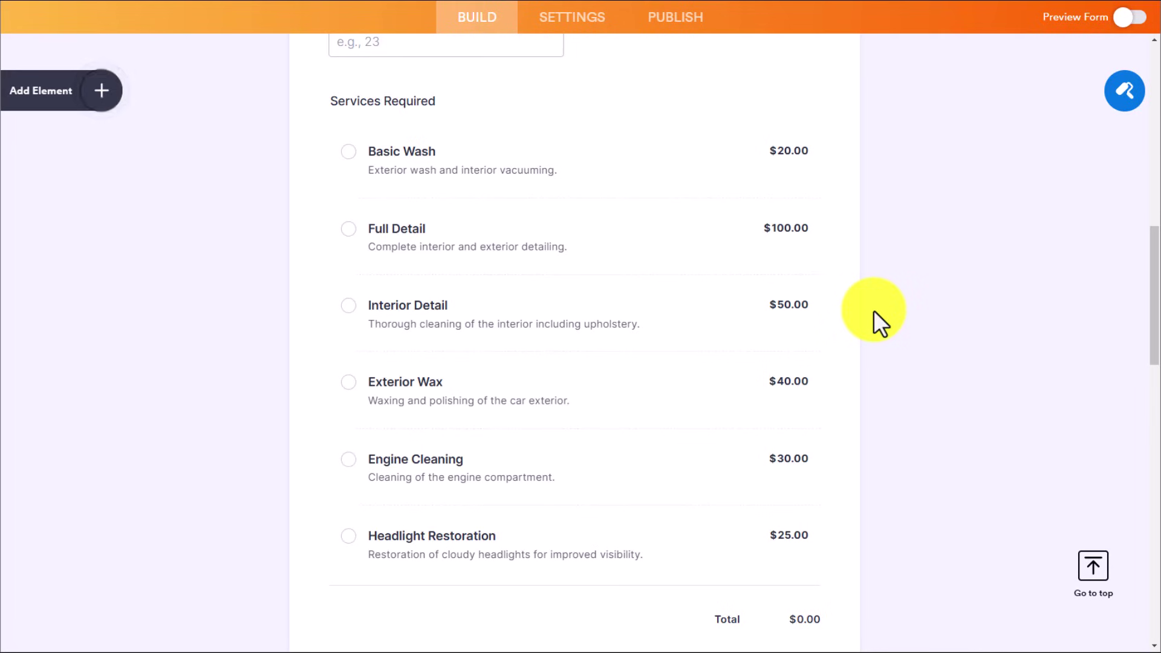
scroll(874, 310, "down", 2)
scroll(873, 310, "down", 1)
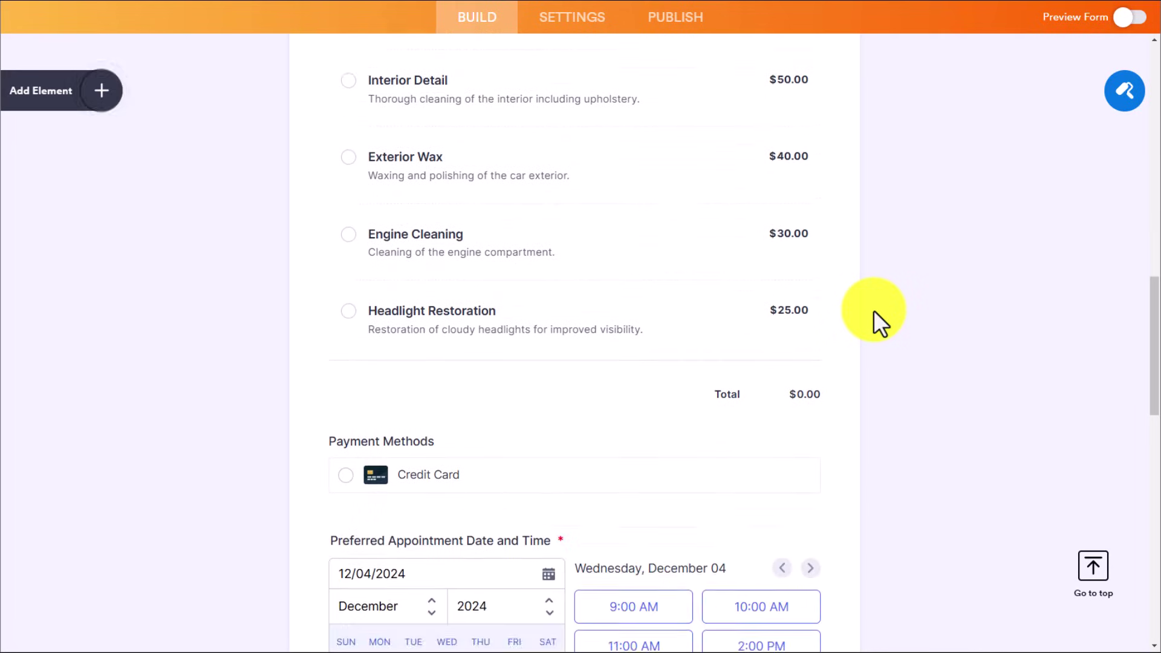
scroll(873, 309, "down", 4)
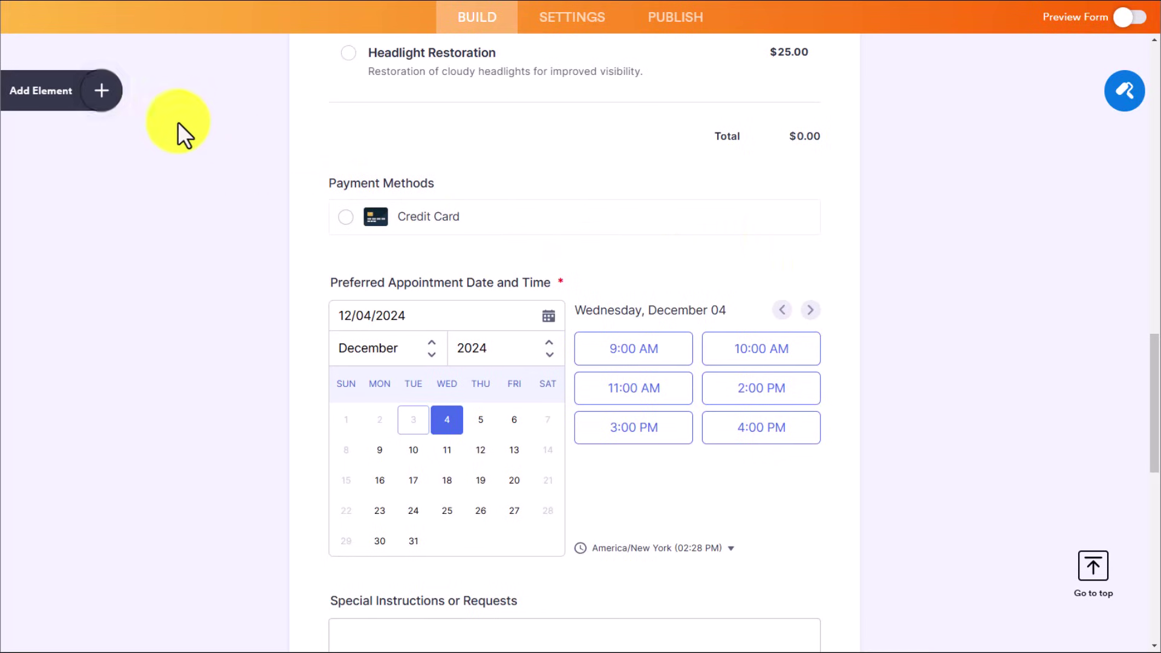
left_click(102, 92)
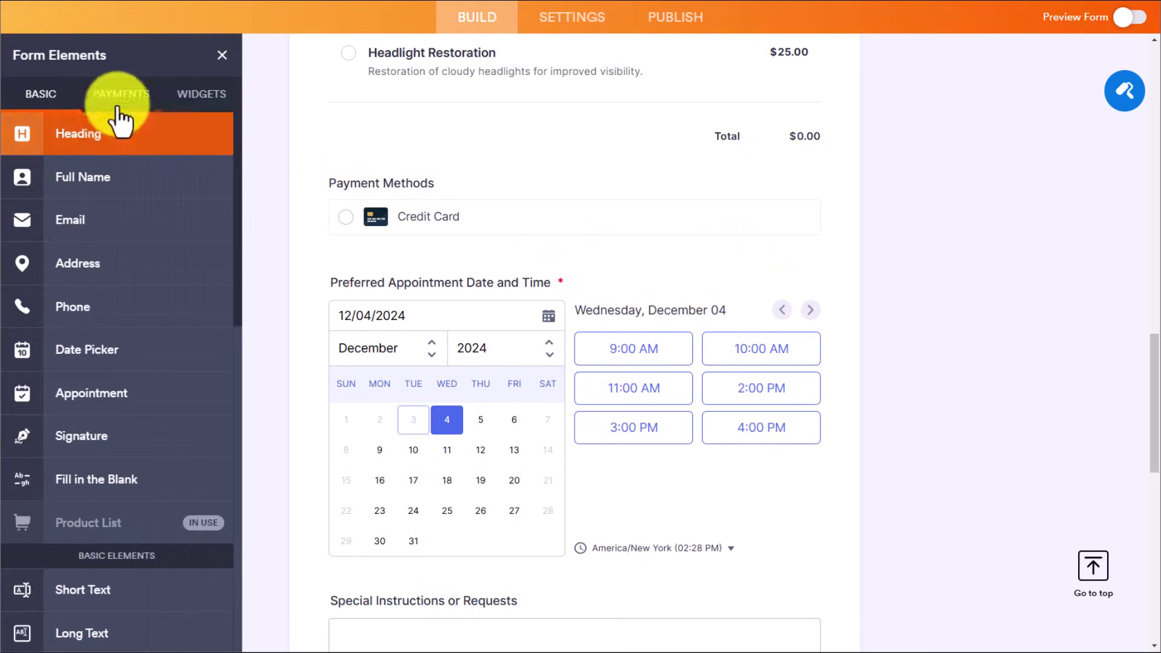
left_click(123, 97)
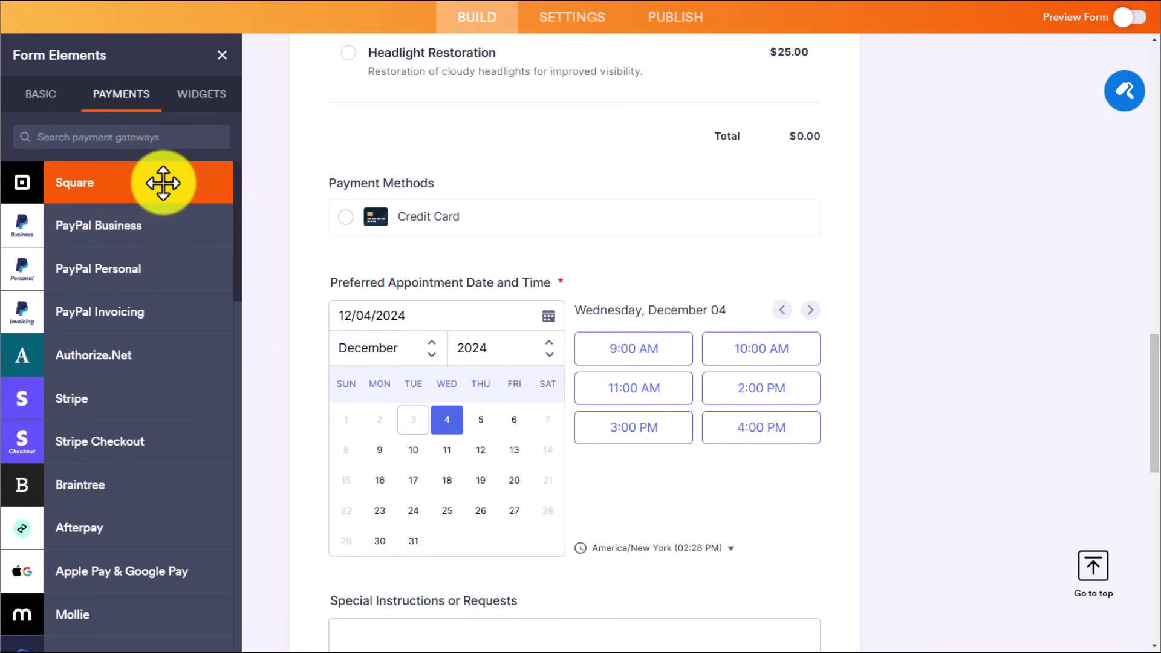
scroll(172, 213, "down", 1)
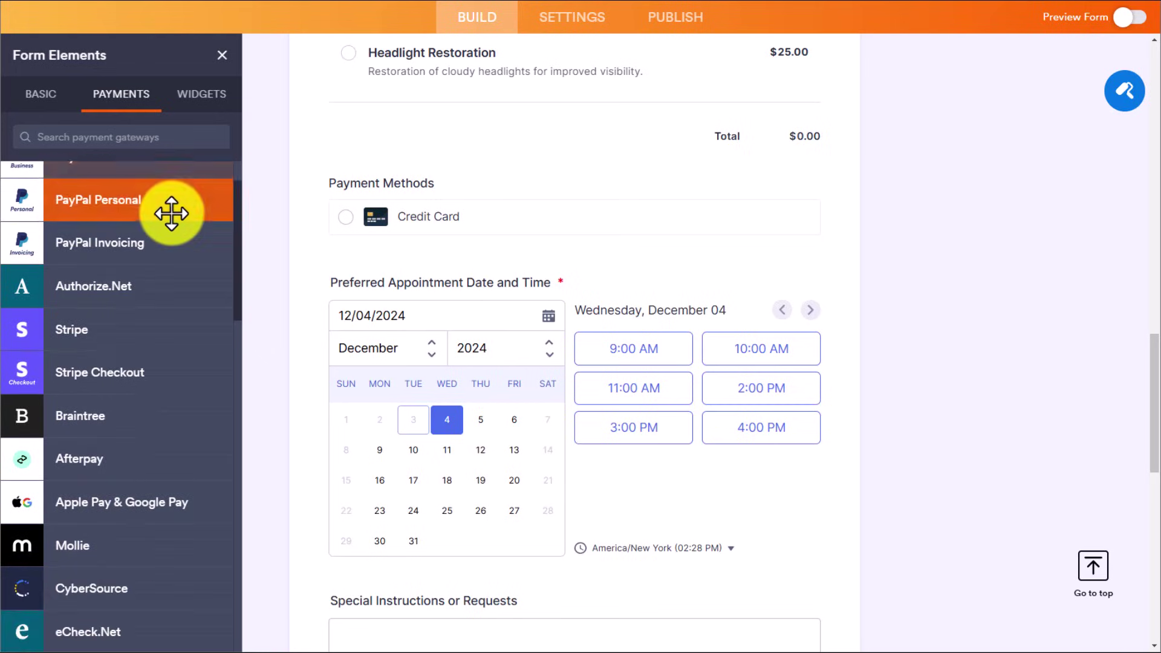
scroll(171, 213, "down", 4)
scroll(163, 268, "down", 13)
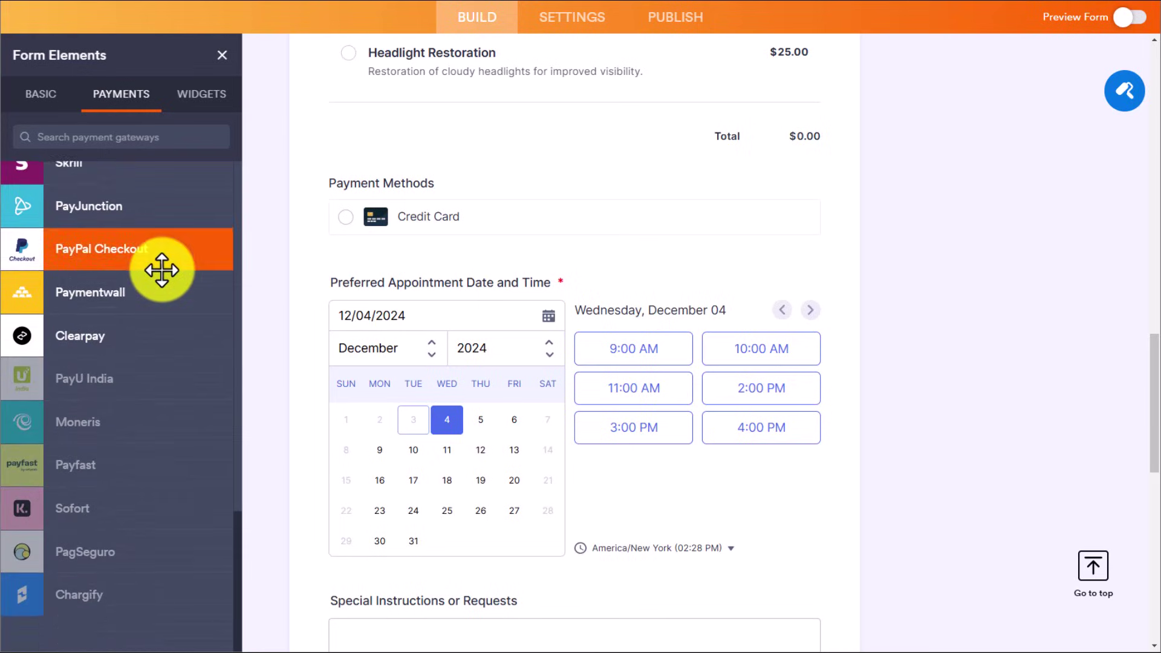
scroll(162, 270, "up", 18)
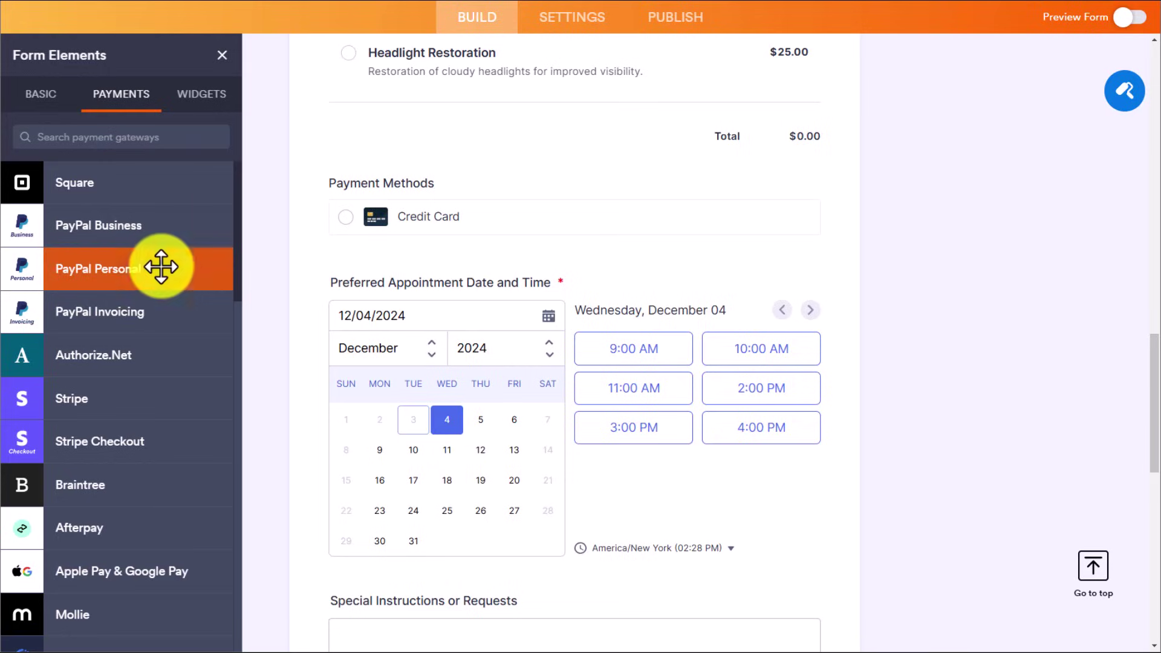
left_click(220, 56)
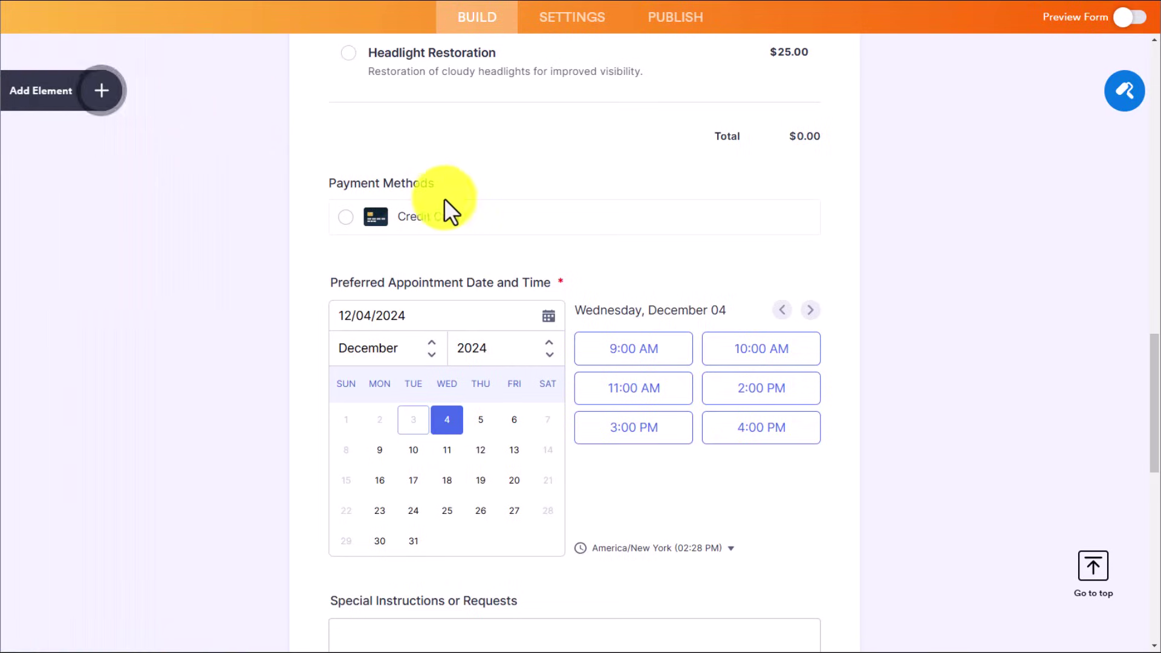
Scroll through the Car Detailing Order Form back up to its Full Name, Phone Number and Email fields.
scroll(446, 208, "down", 1)
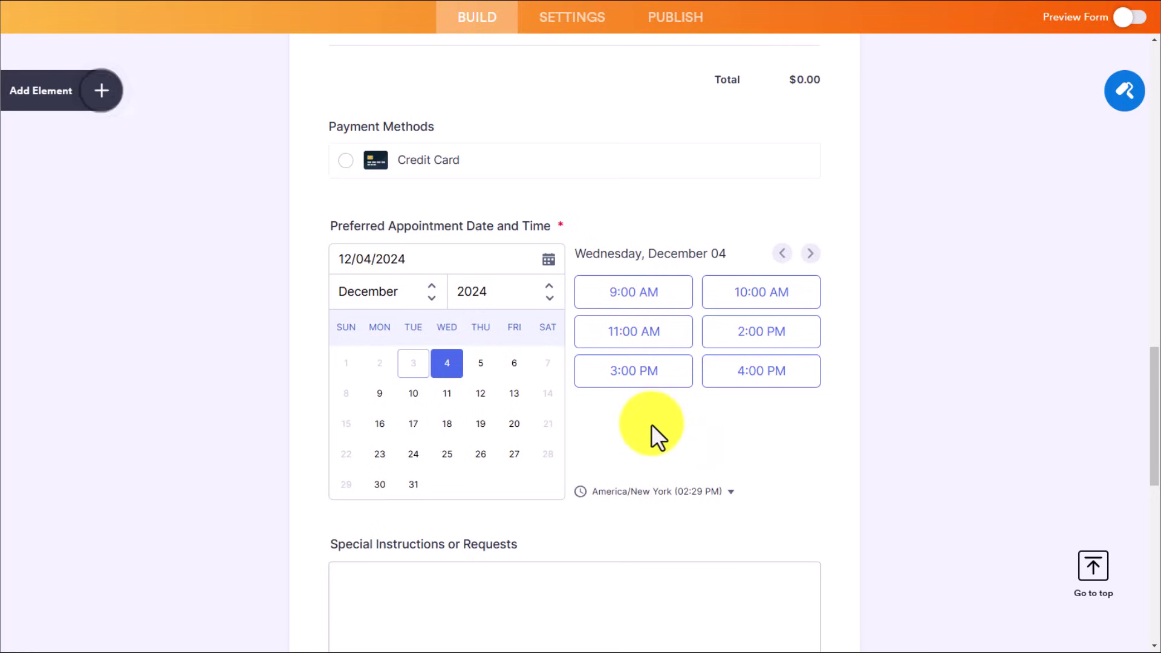
scroll(651, 423, "up", 15)
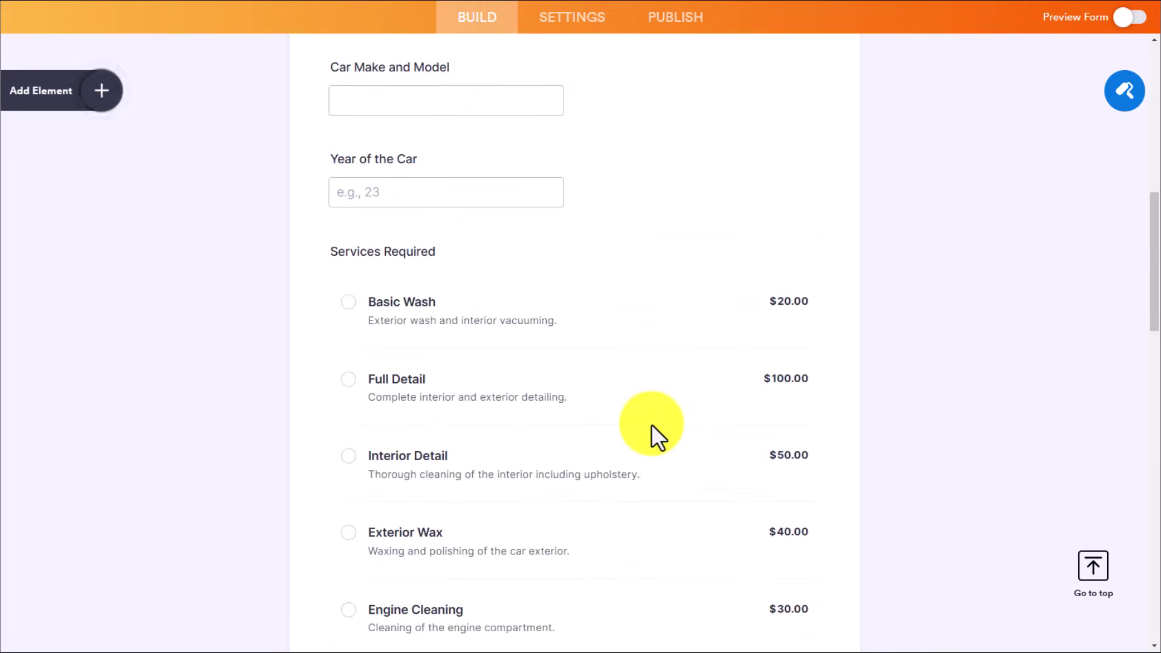
scroll(652, 424, "up", 7)
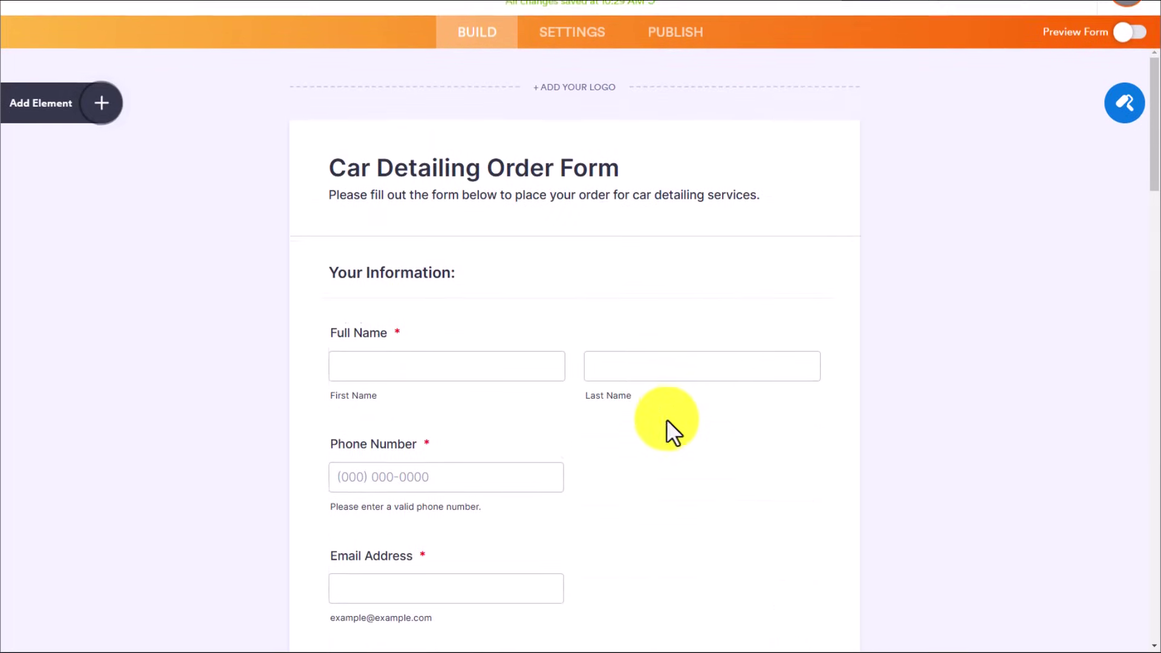
scroll(701, 455, "down", 4)
scroll(732, 416, "up", 4)
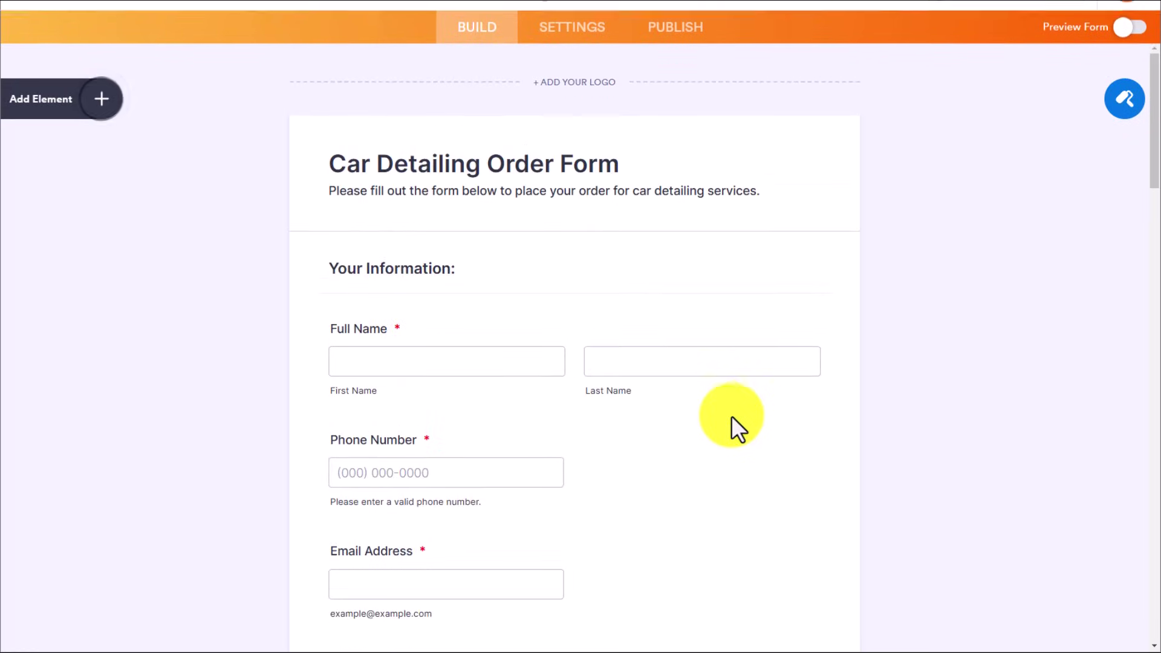
scroll(876, 390, "down", 15)
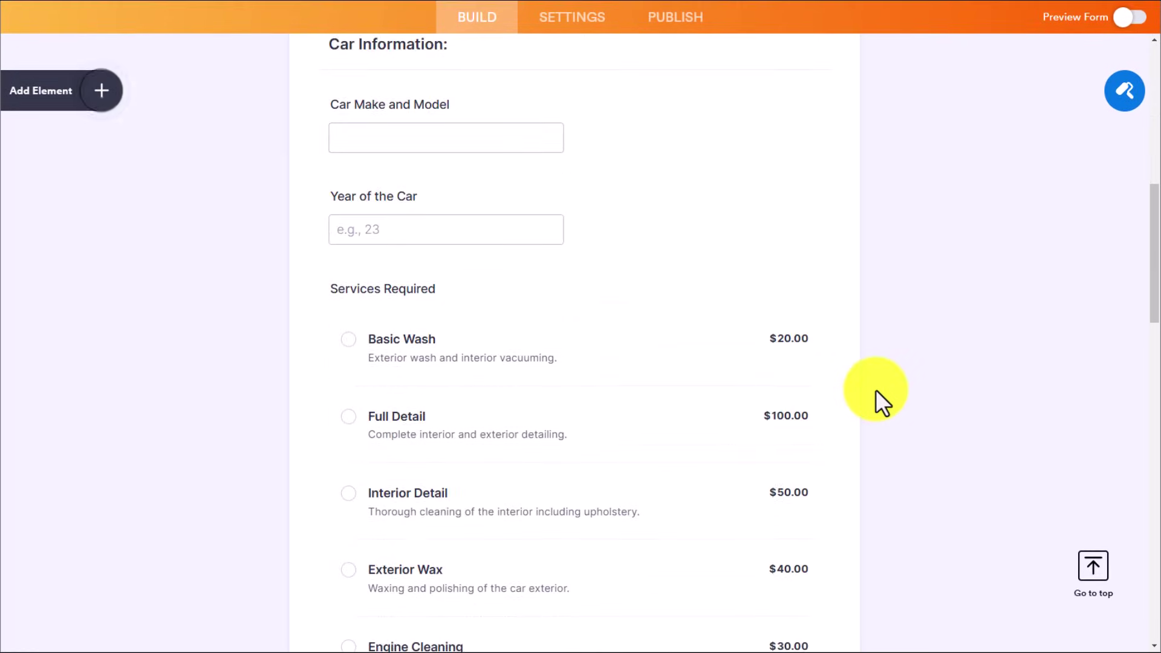
scroll(876, 390, "up", 15)
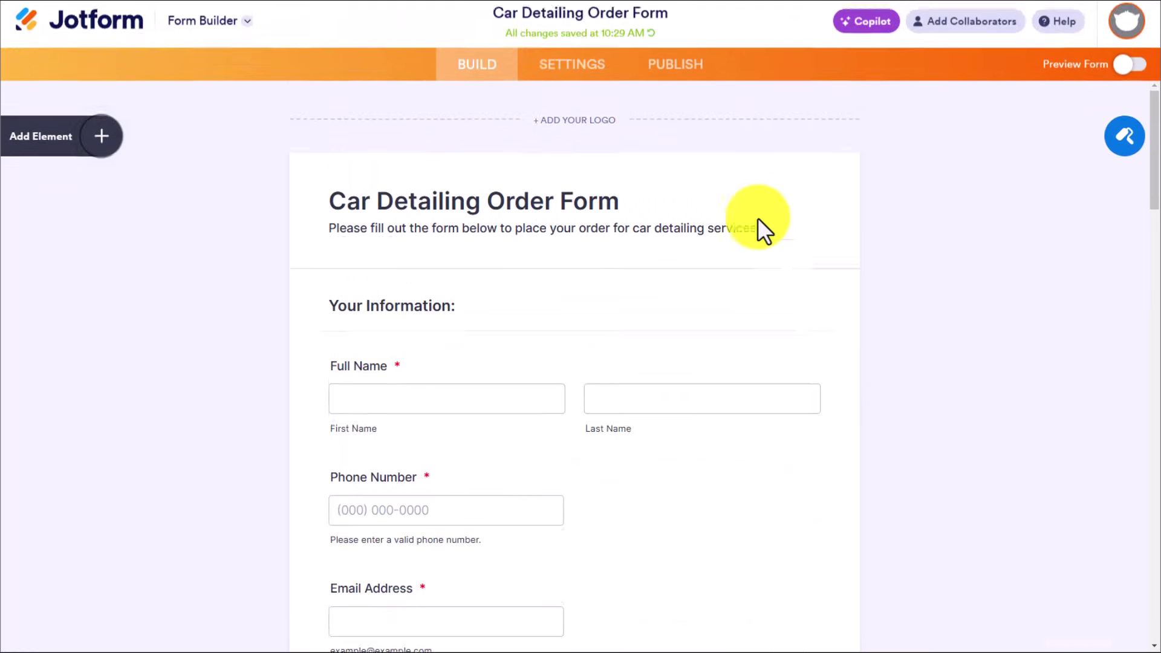